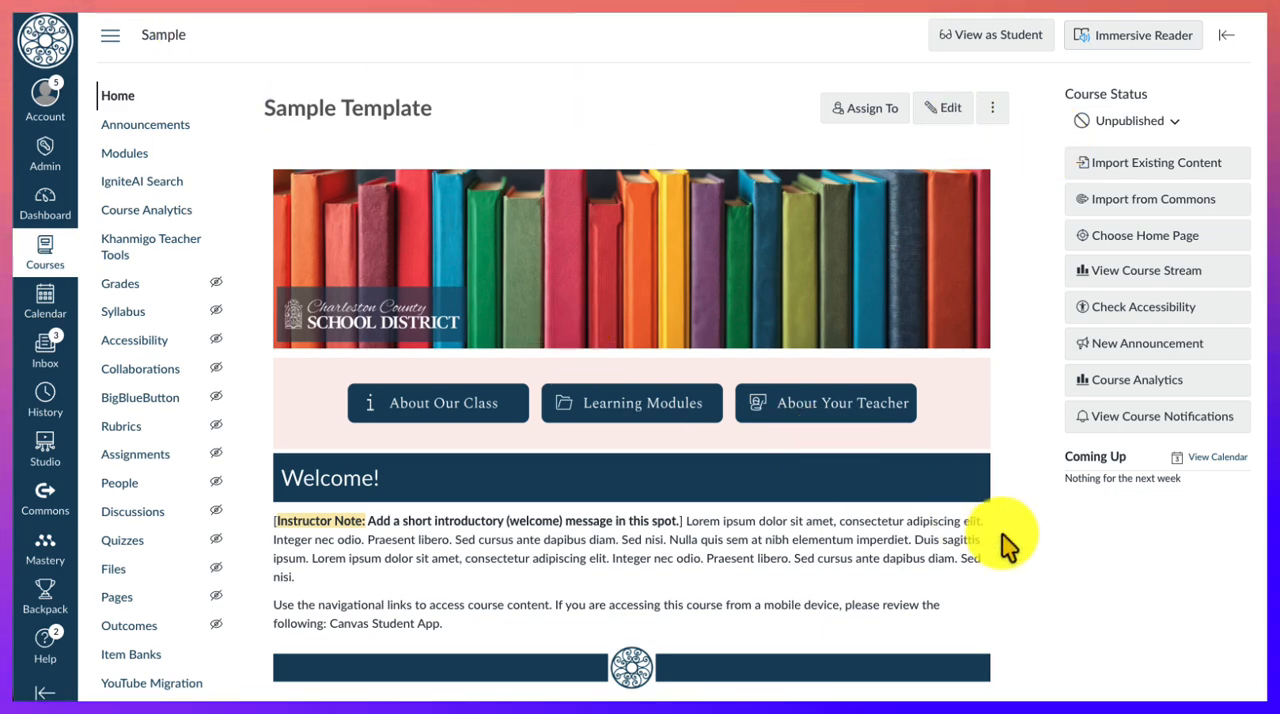
- Open the course home page for editing and enlarge the content editor so more of the page fits
scroll(1006, 543, "down", 1)
scroll(986, 537, "up", 1)
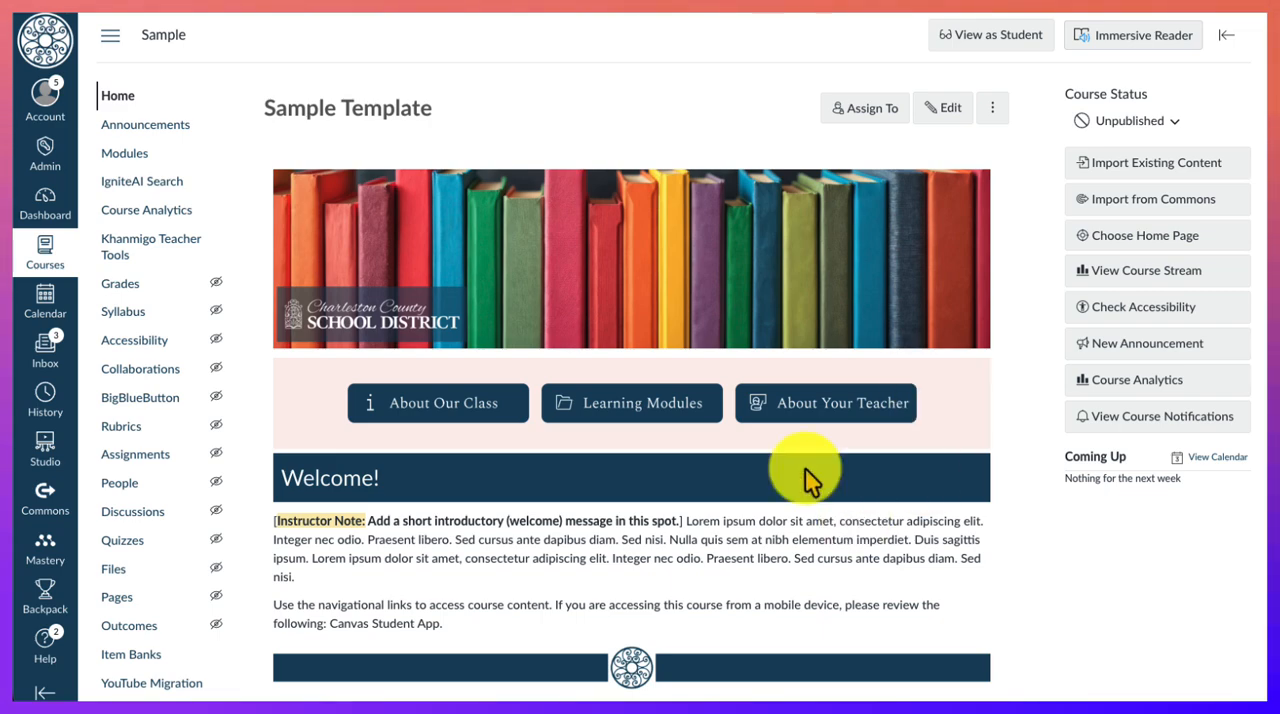
scroll(845, 540, "down", 1)
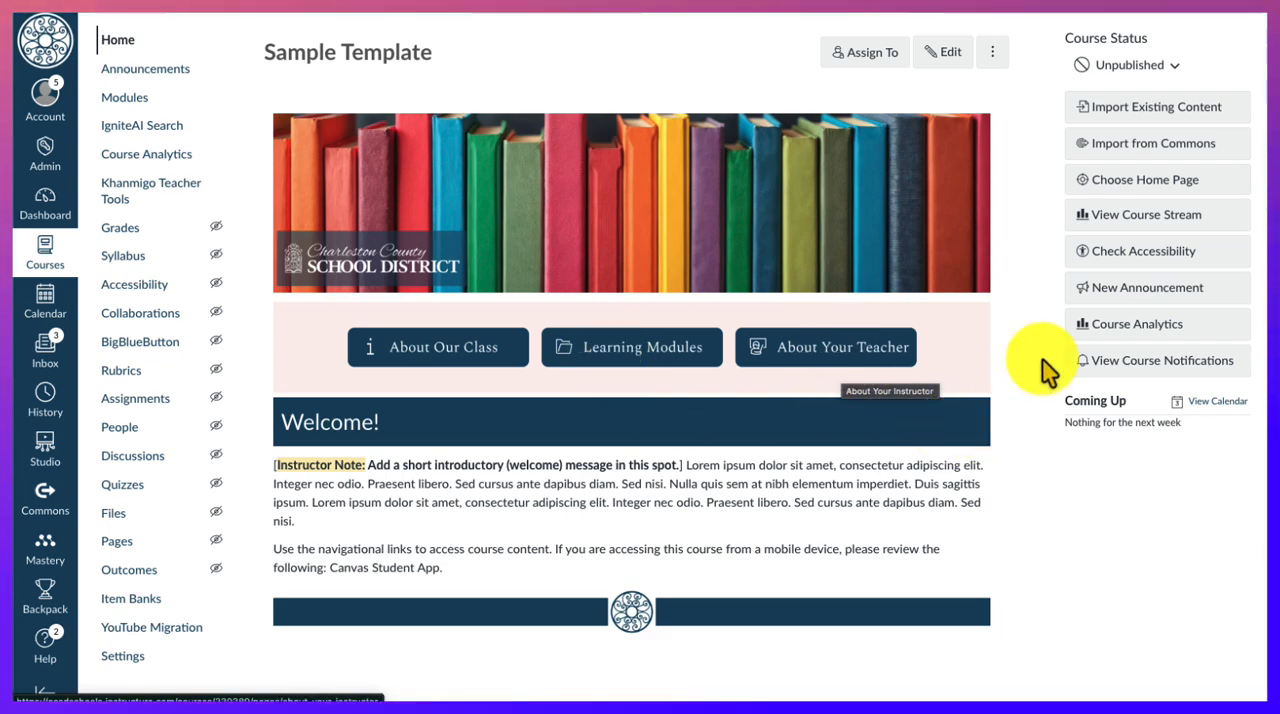
scroll(1016, 374, "up", 1)
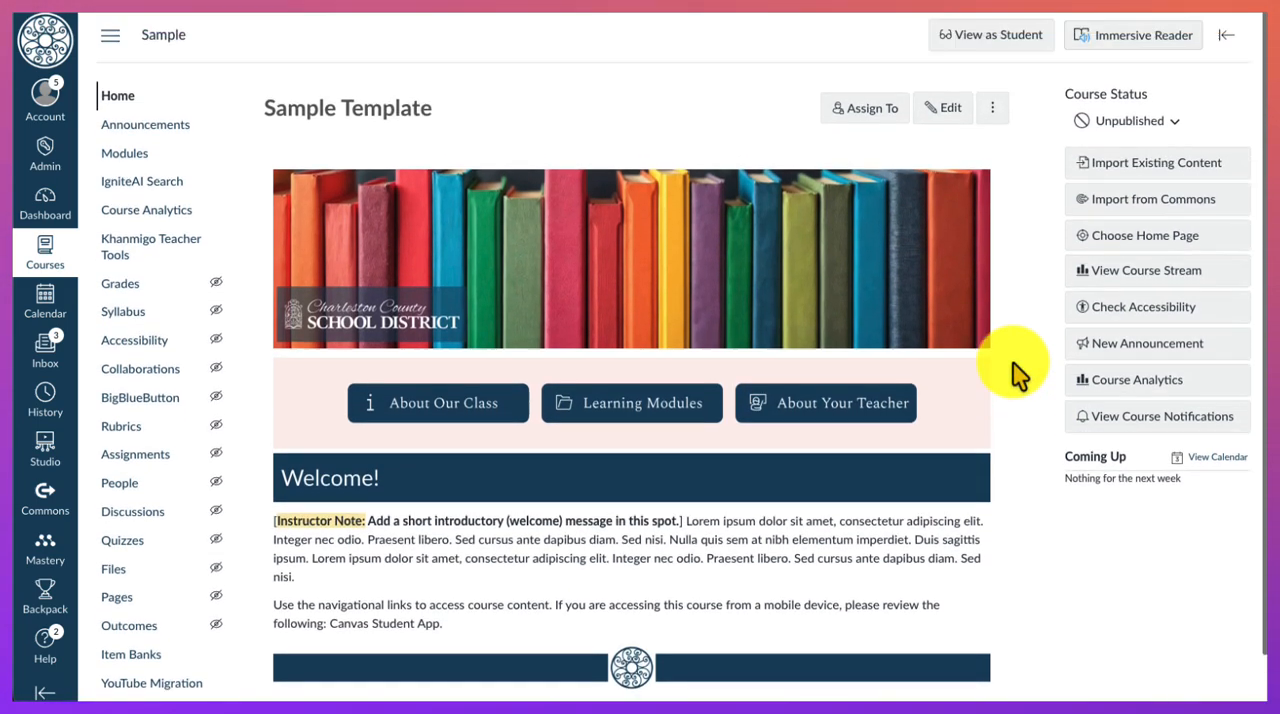
left_click(942, 110)
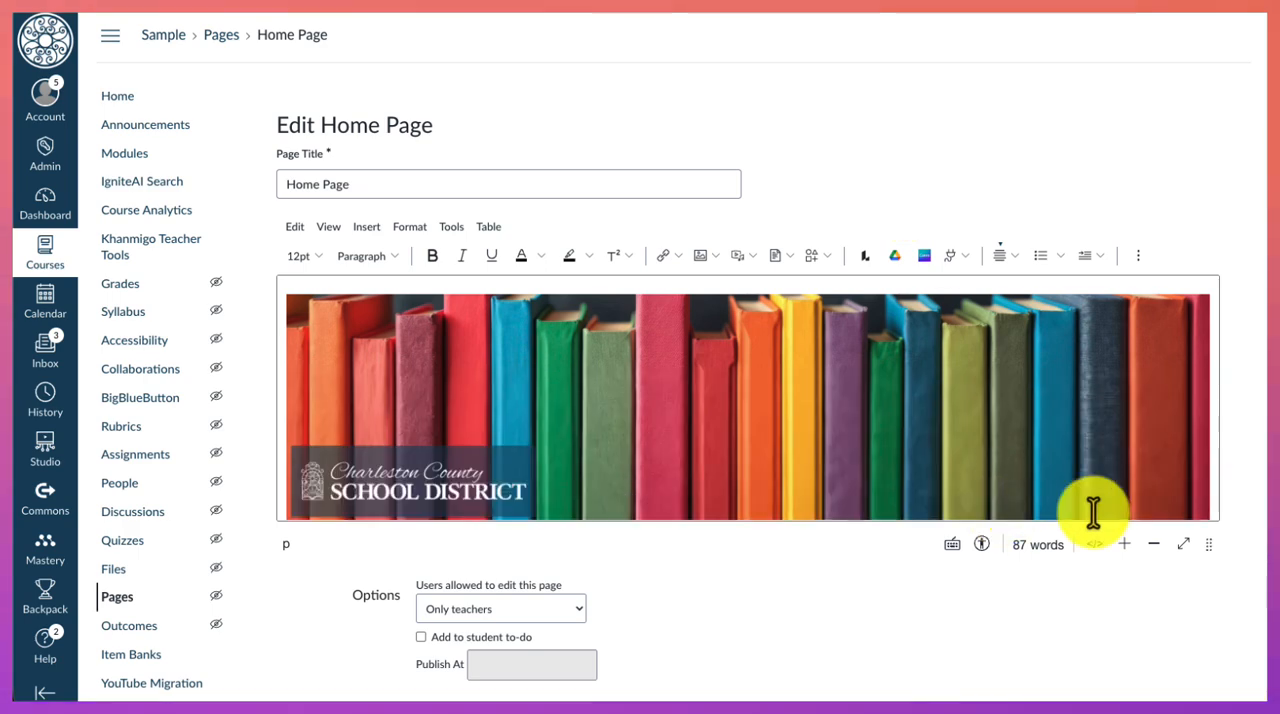
left_click_drag(1209, 543, 1196, 683)
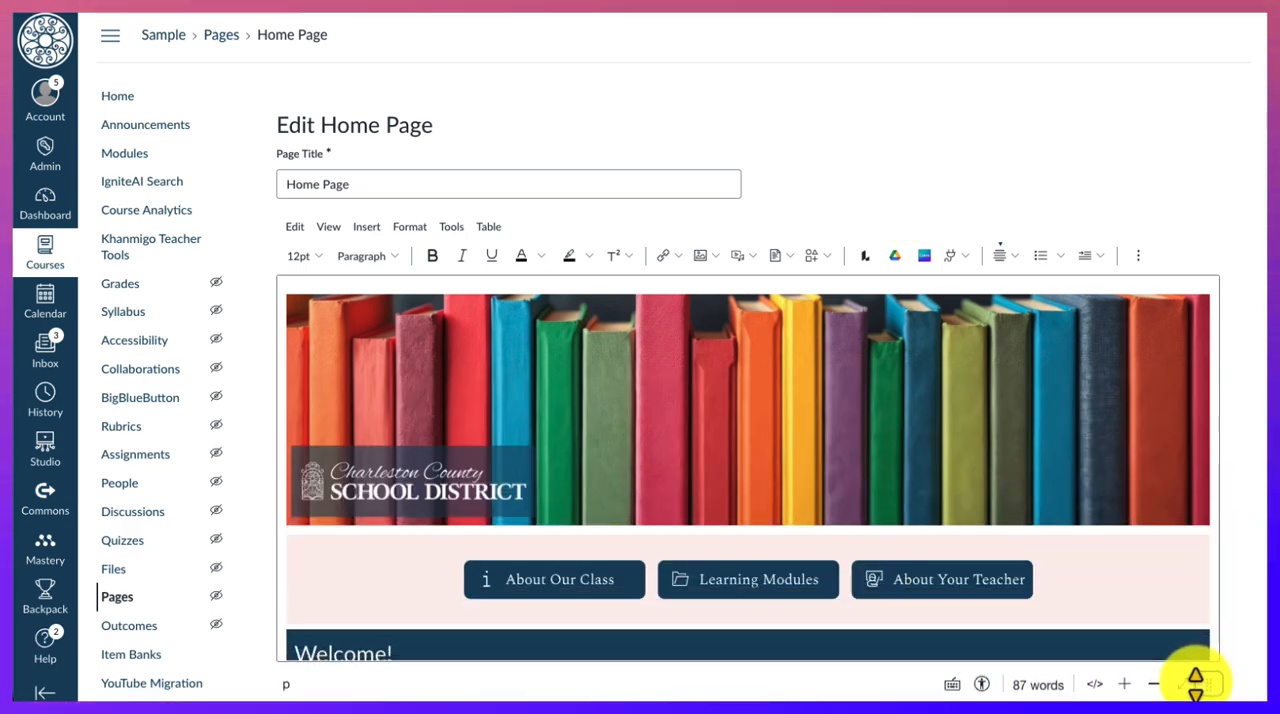
- Replace the placeholder text under the Welcome! heading with "Welcome to Biology class students! This year we will be learning about:"
scroll(1100, 535, "down", 5)
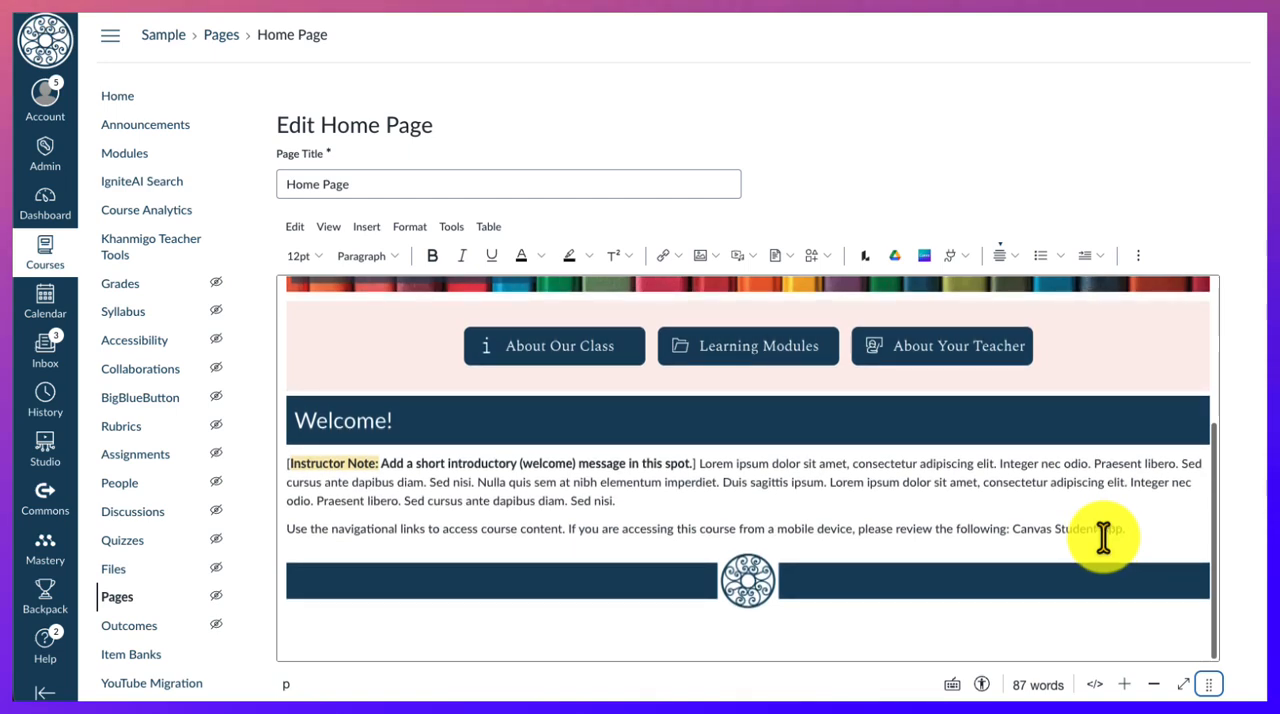
left_click_drag(1128, 527, 289, 465)
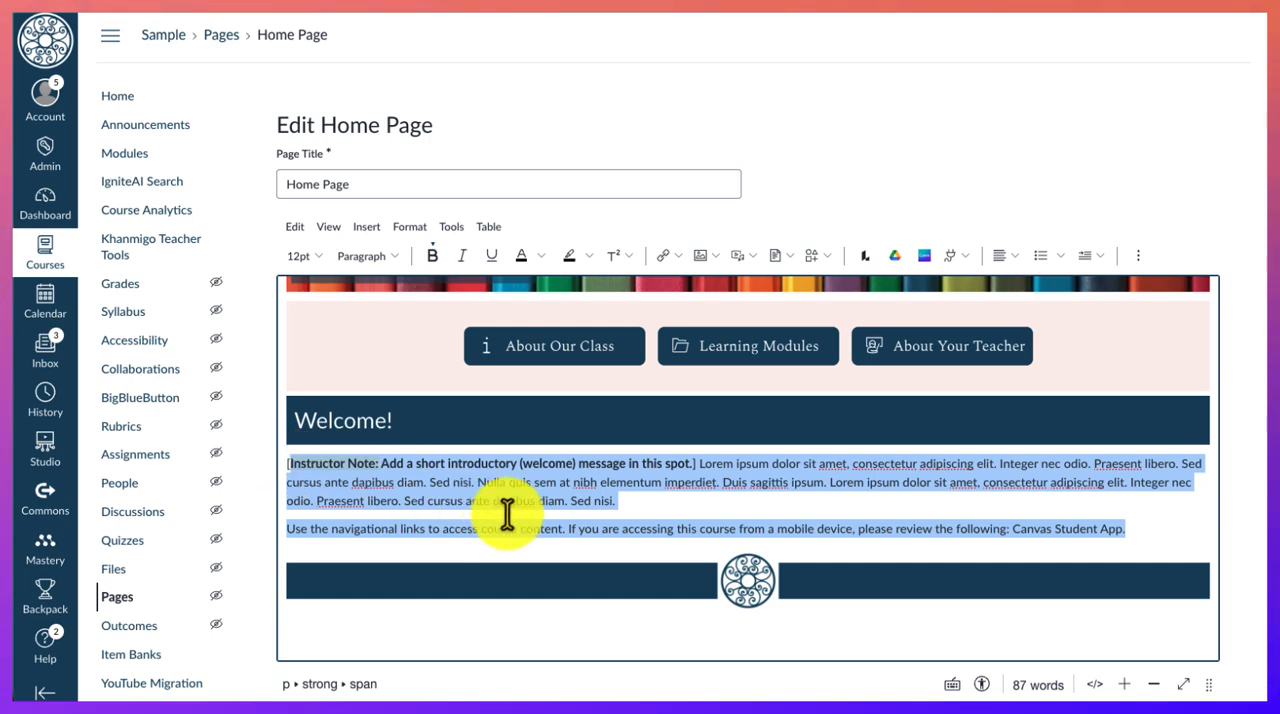
key("BackSpace")
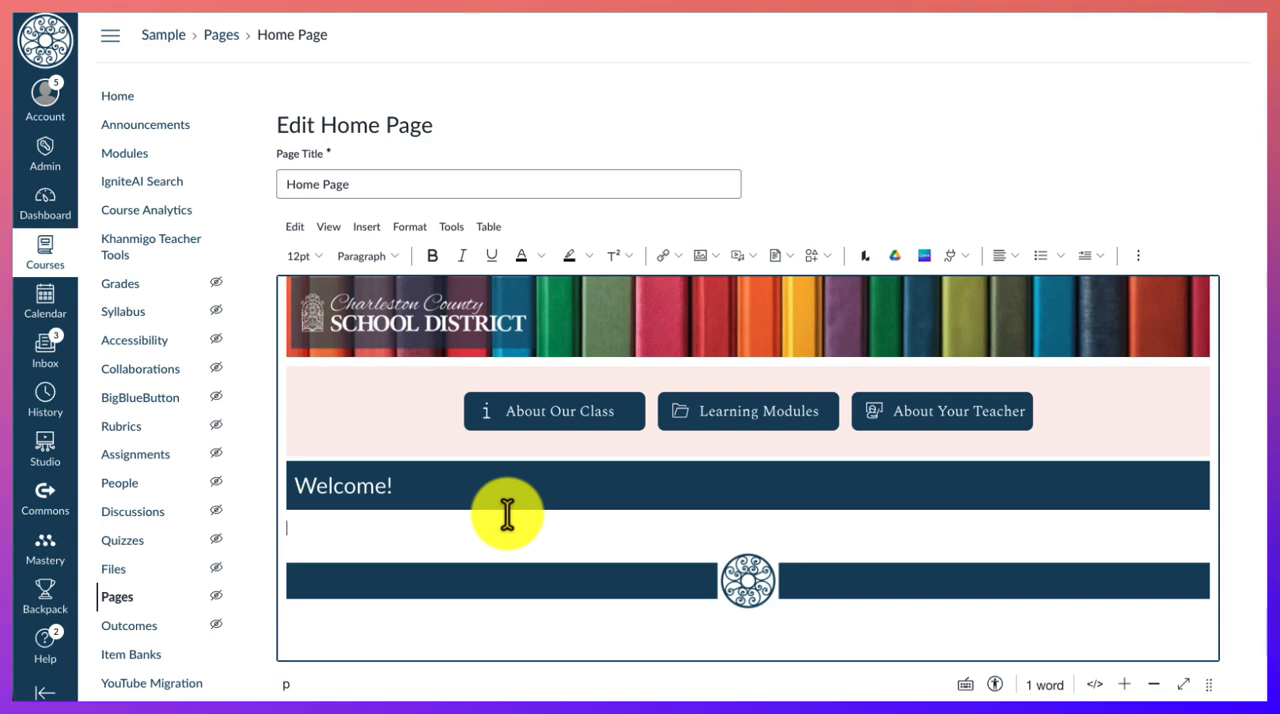
type("st")
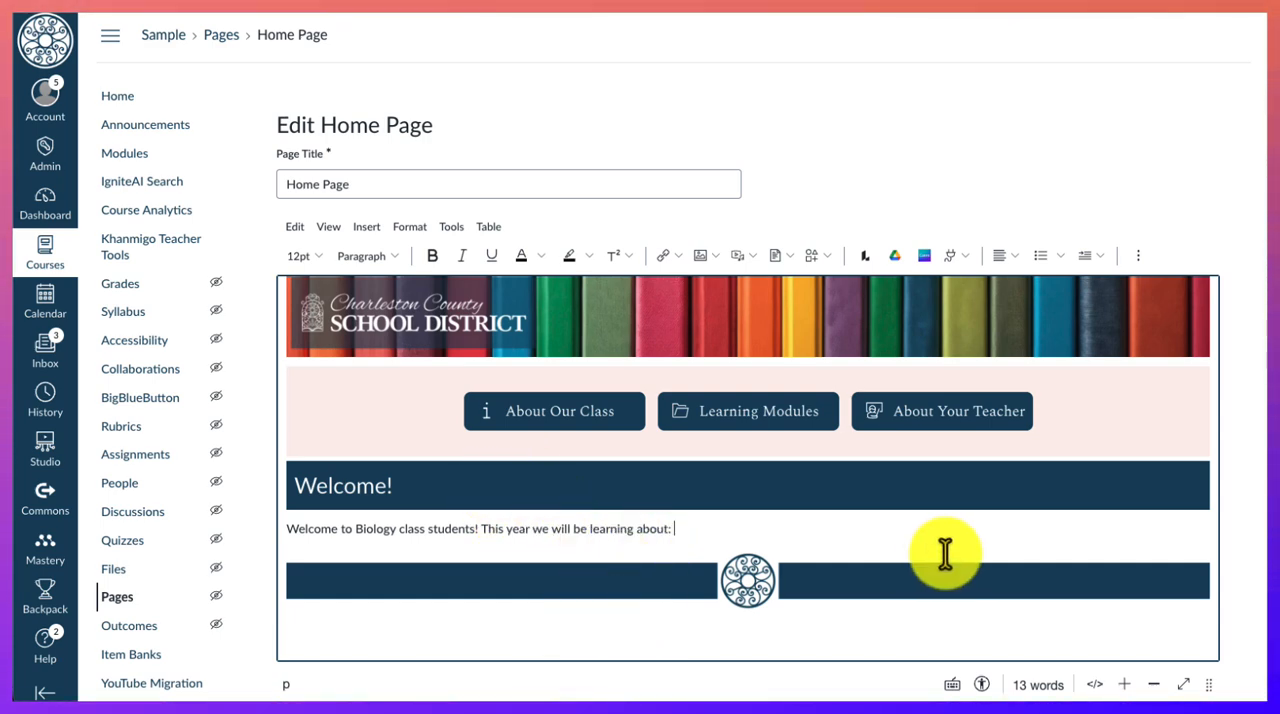
- Save the edited home page with its existing options and Everyone as the assigned audience
scroll(1237, 617, "down", 1)
scroll(1237, 617, "down", 5)
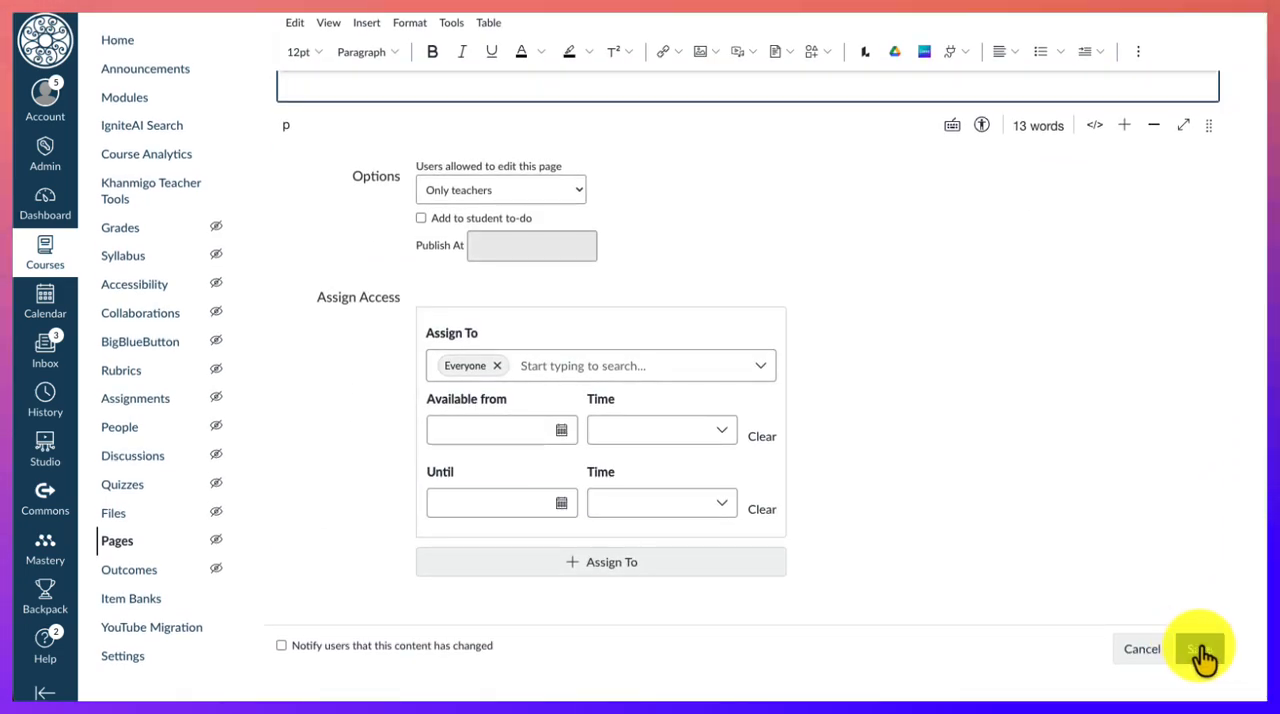
left_click(1205, 655)
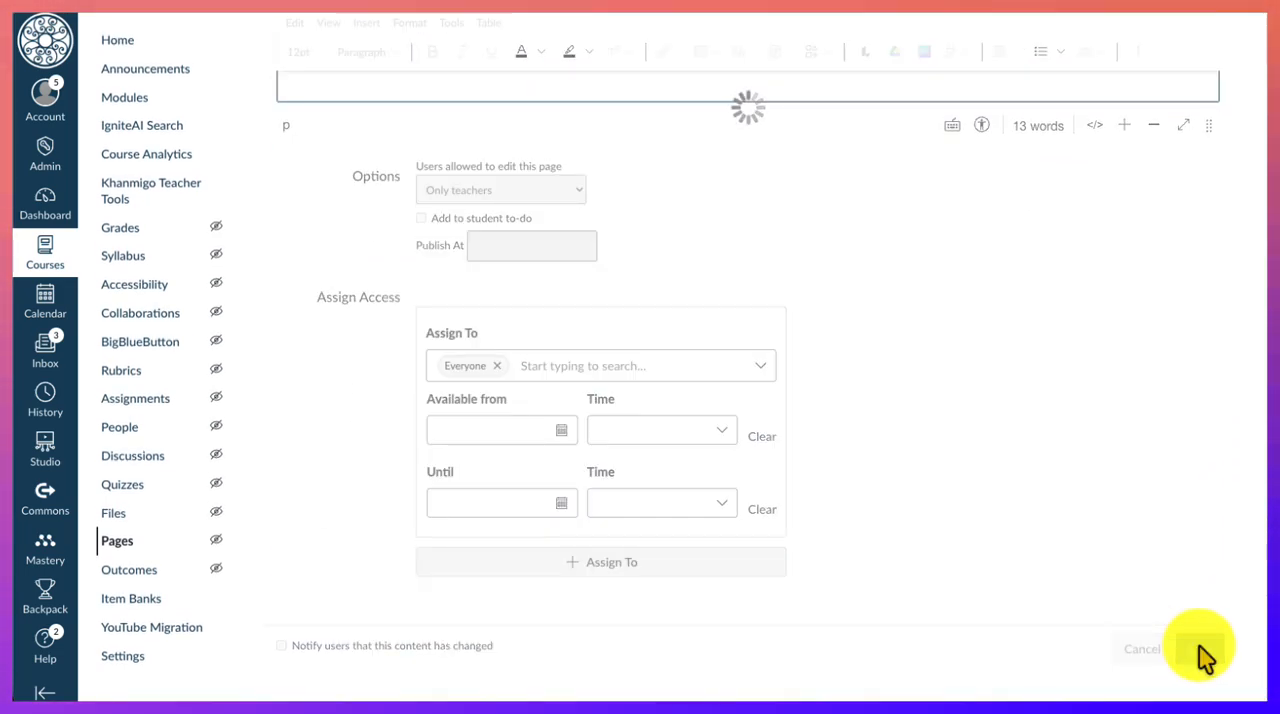
- Open the About Your Teacher page from the home page and review its image, bio and contact information placeholders
scroll(752, 634, "down", 1)
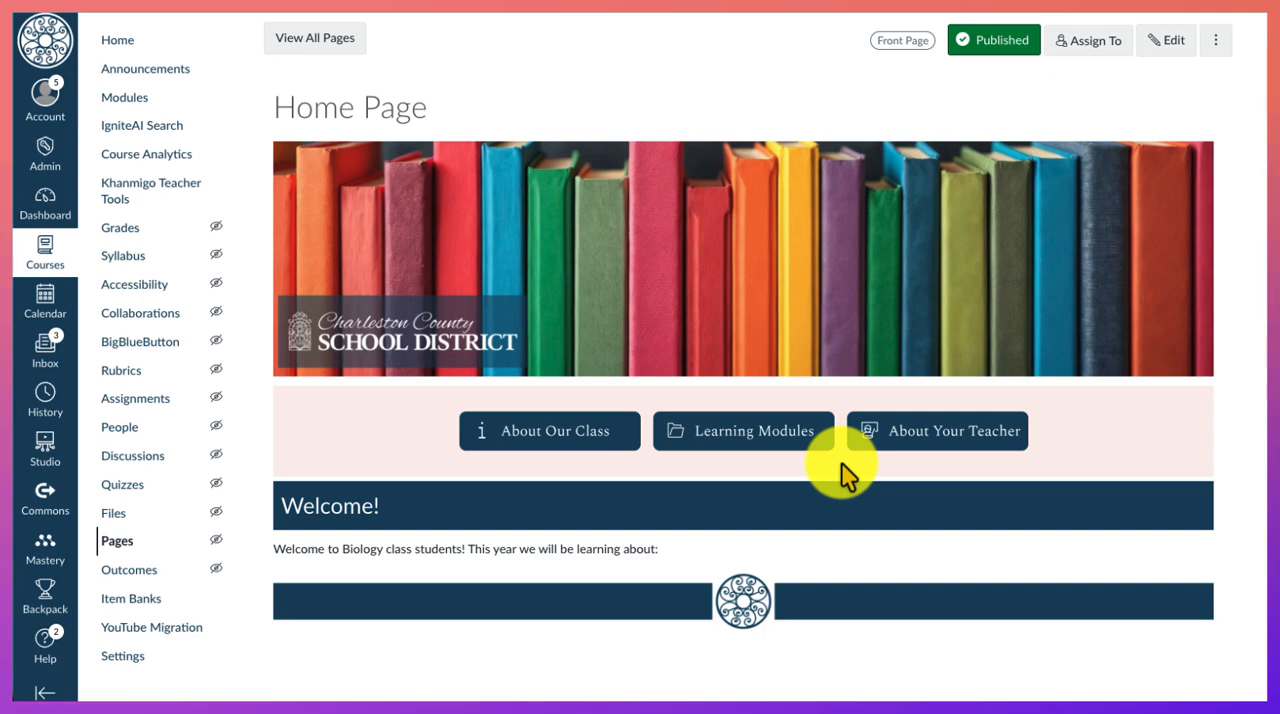
left_click(904, 440)
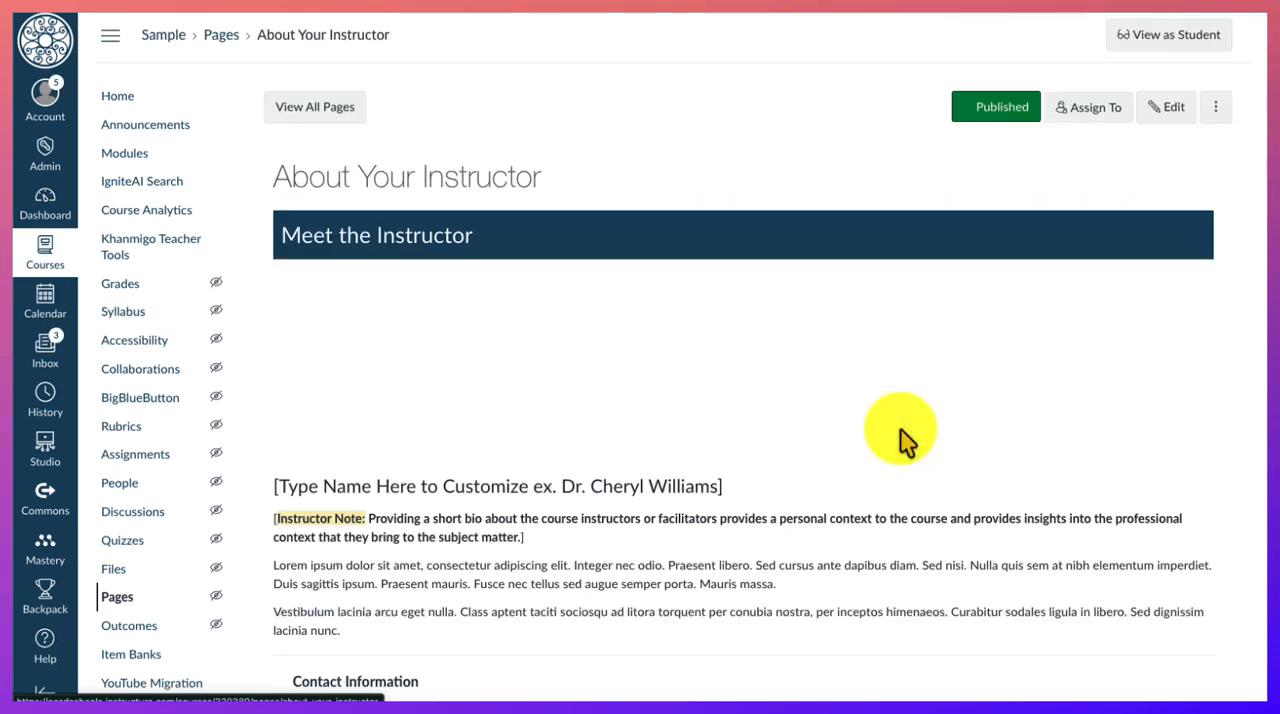
scroll(904, 440, "down", 3)
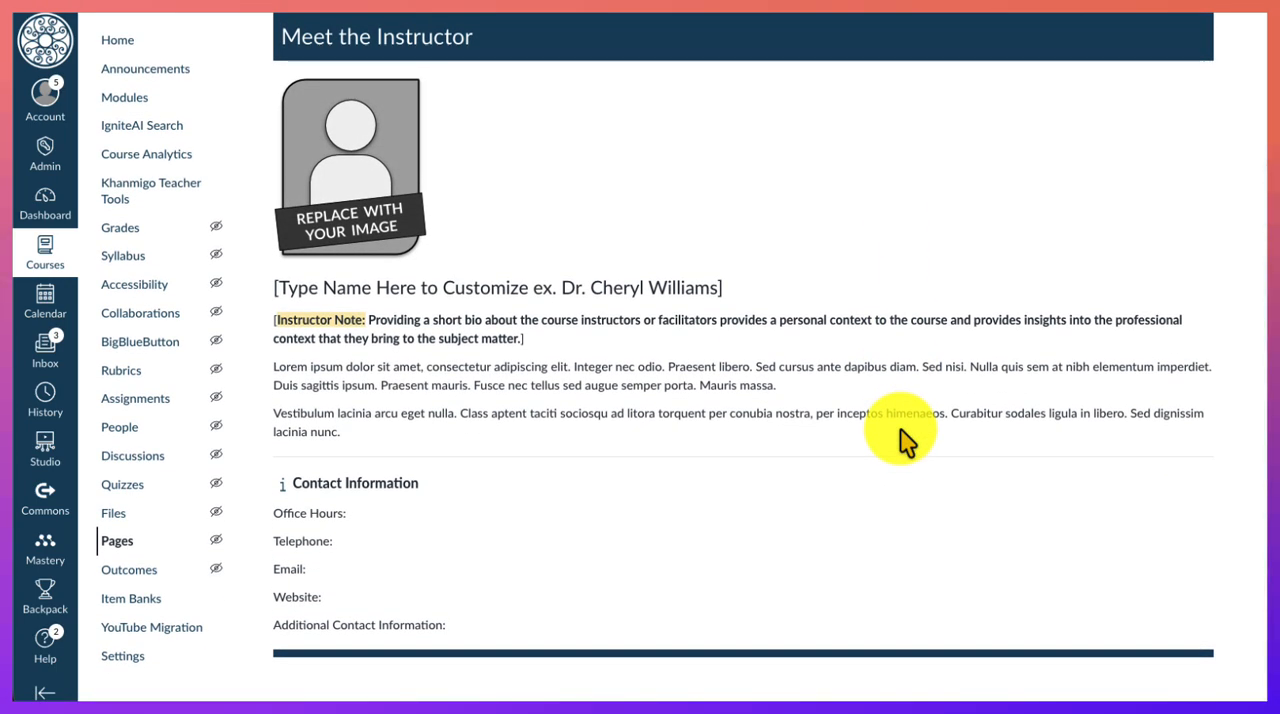
scroll(904, 440, "up", 3)
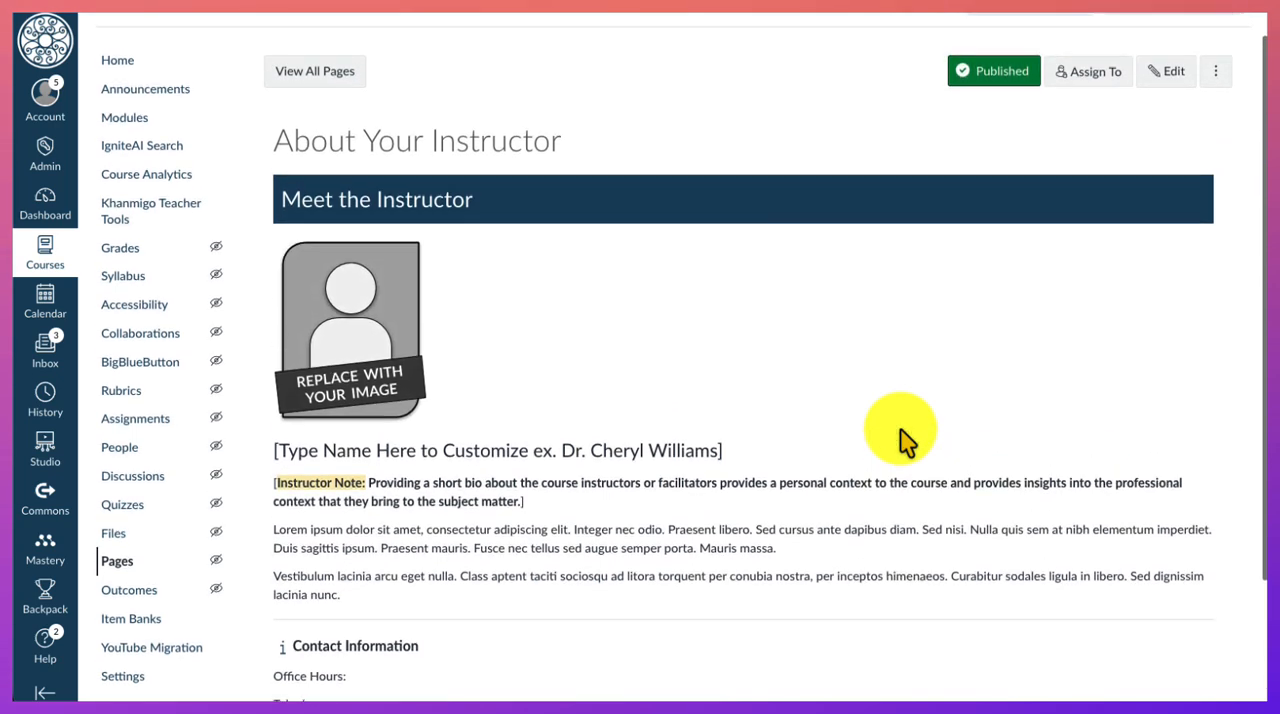
scroll(904, 440, "up", 1)
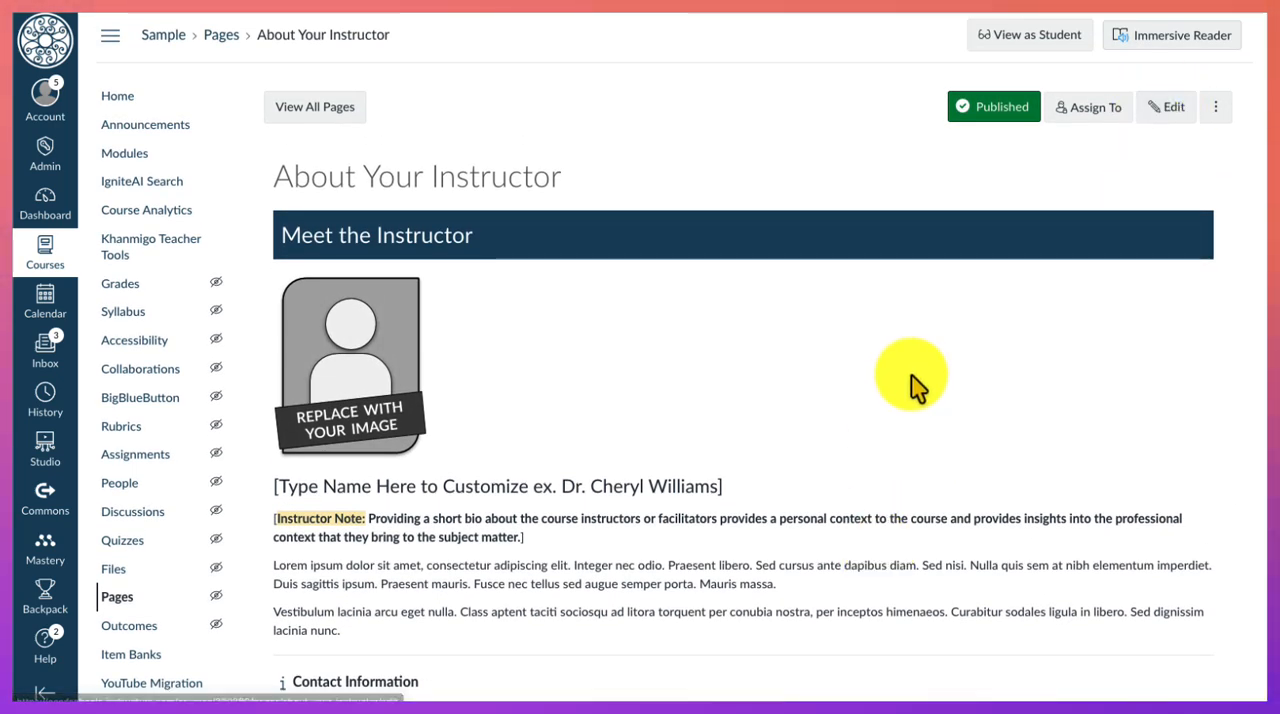
scroll(612, 528, "down", 3)
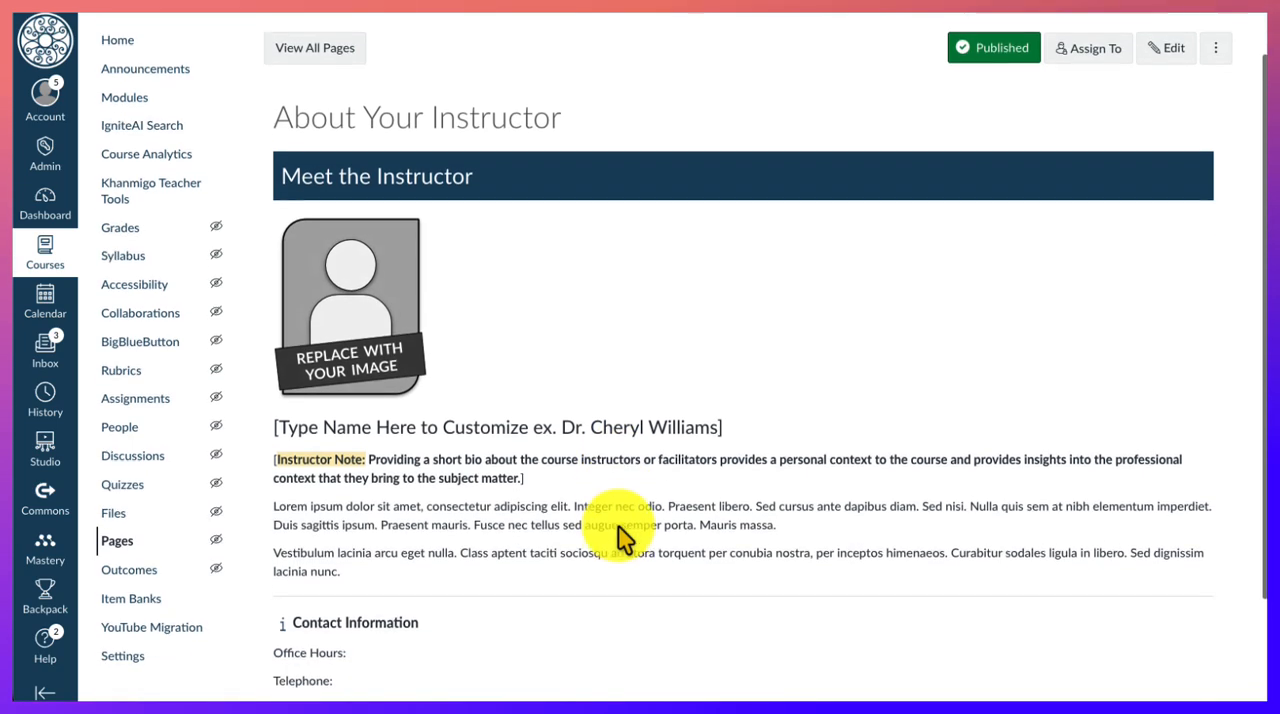
scroll(618, 535, "up", 3)
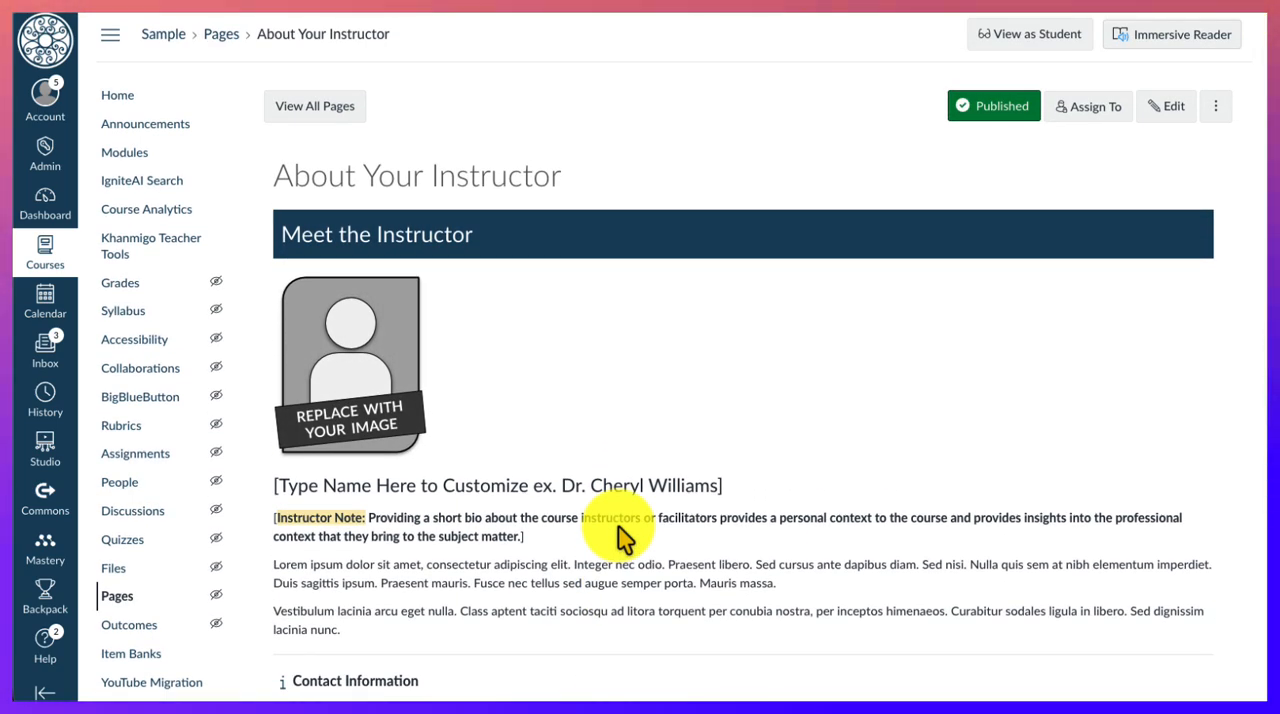
- Return to the home page, open About Our Class, and review its course description, objectives, expectations and grading scheme sections
left_click(125, 97)
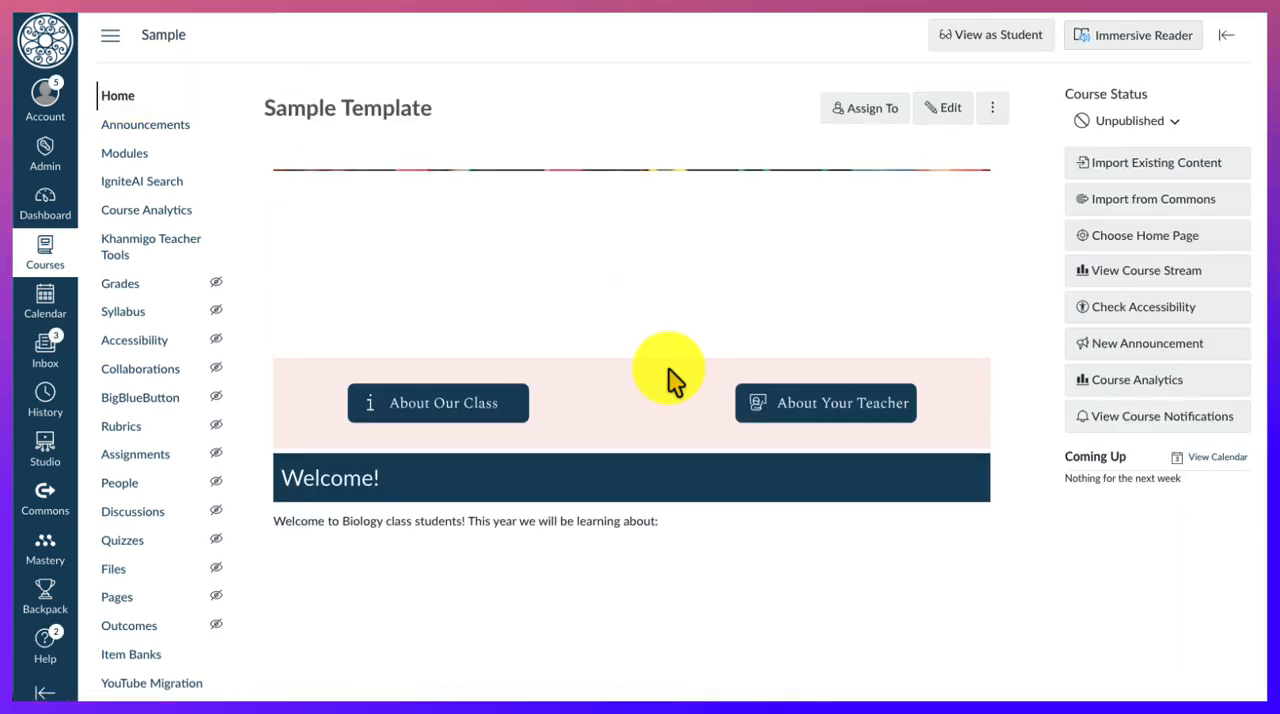
left_click(413, 405)
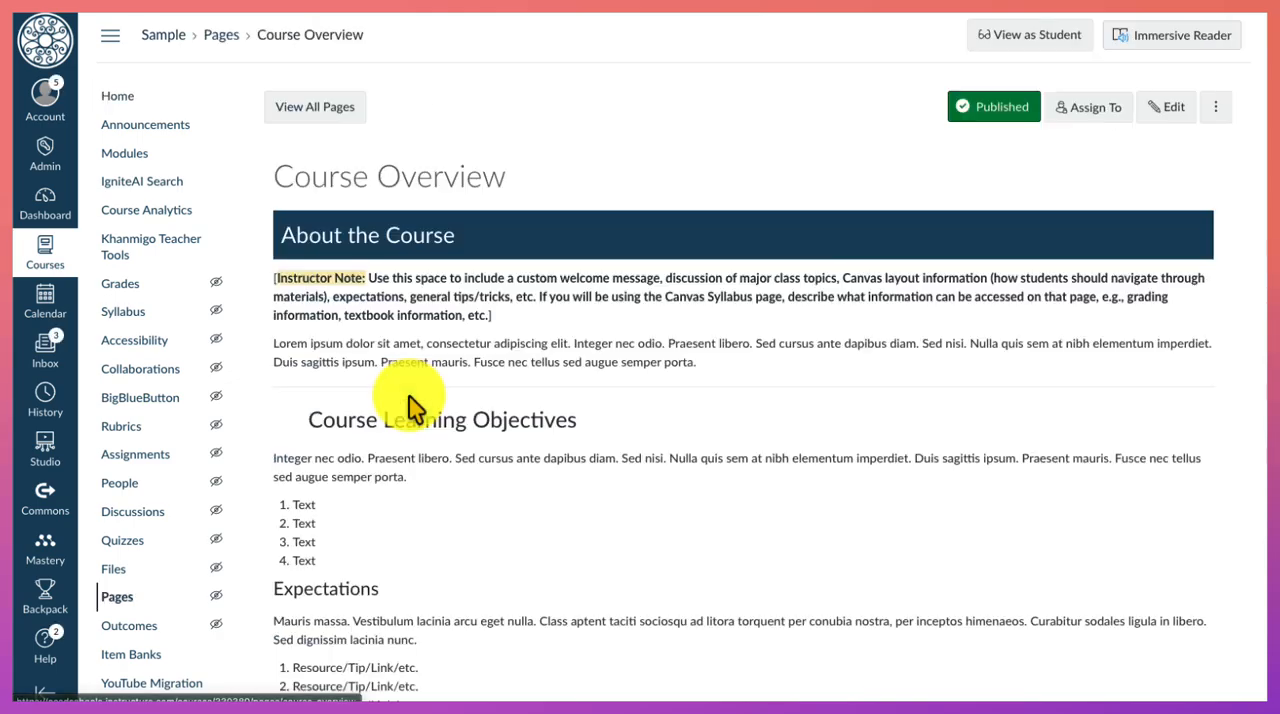
scroll(413, 405, "down", 3)
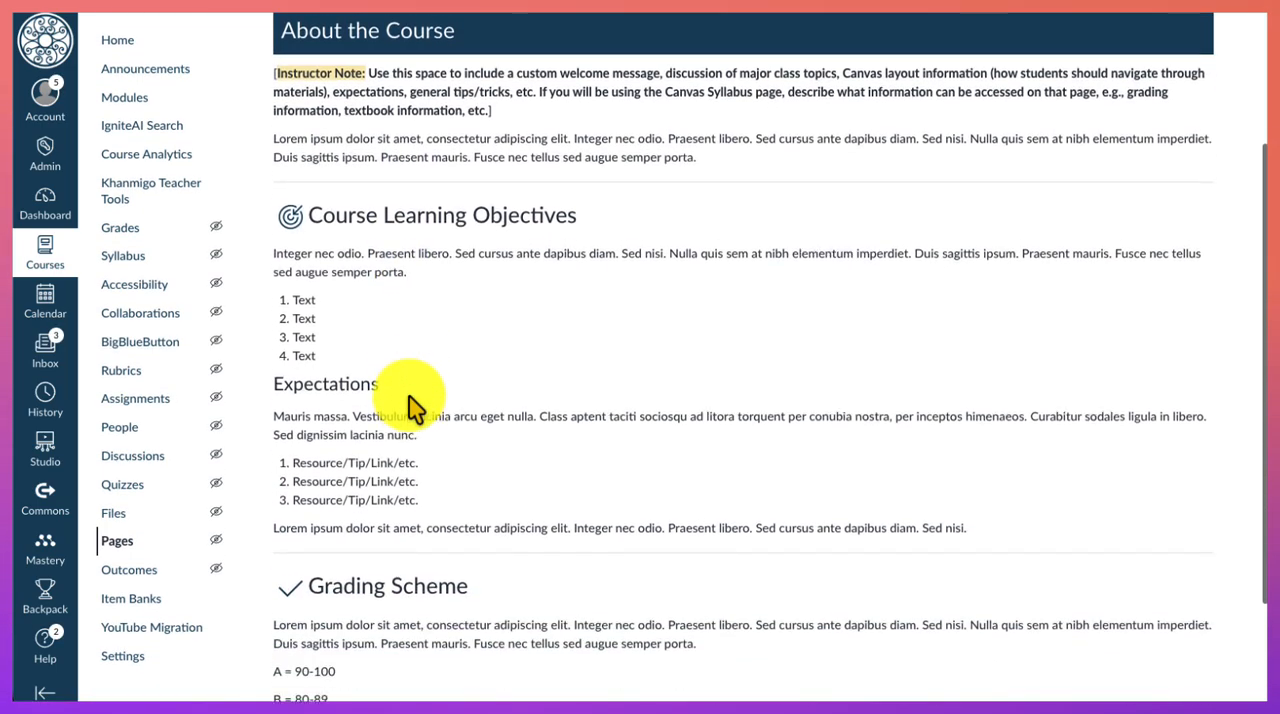
scroll(413, 405, "down", 2)
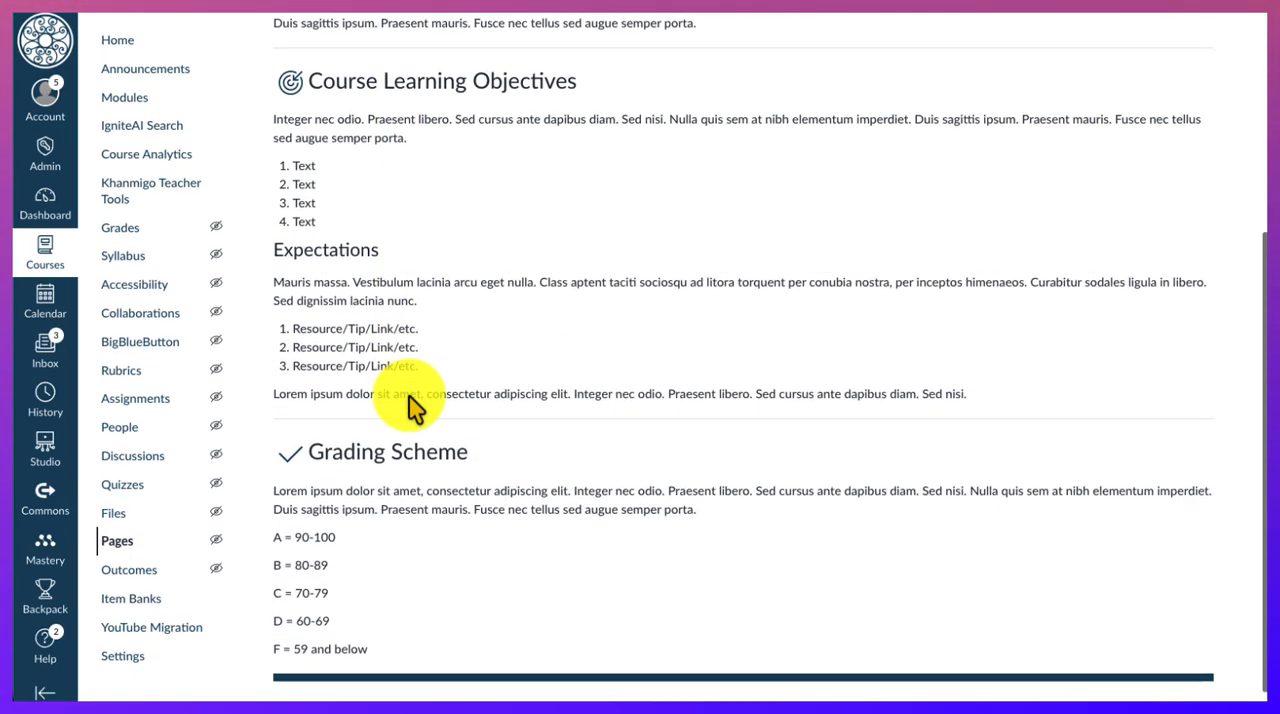
scroll(413, 405, "up", 5)
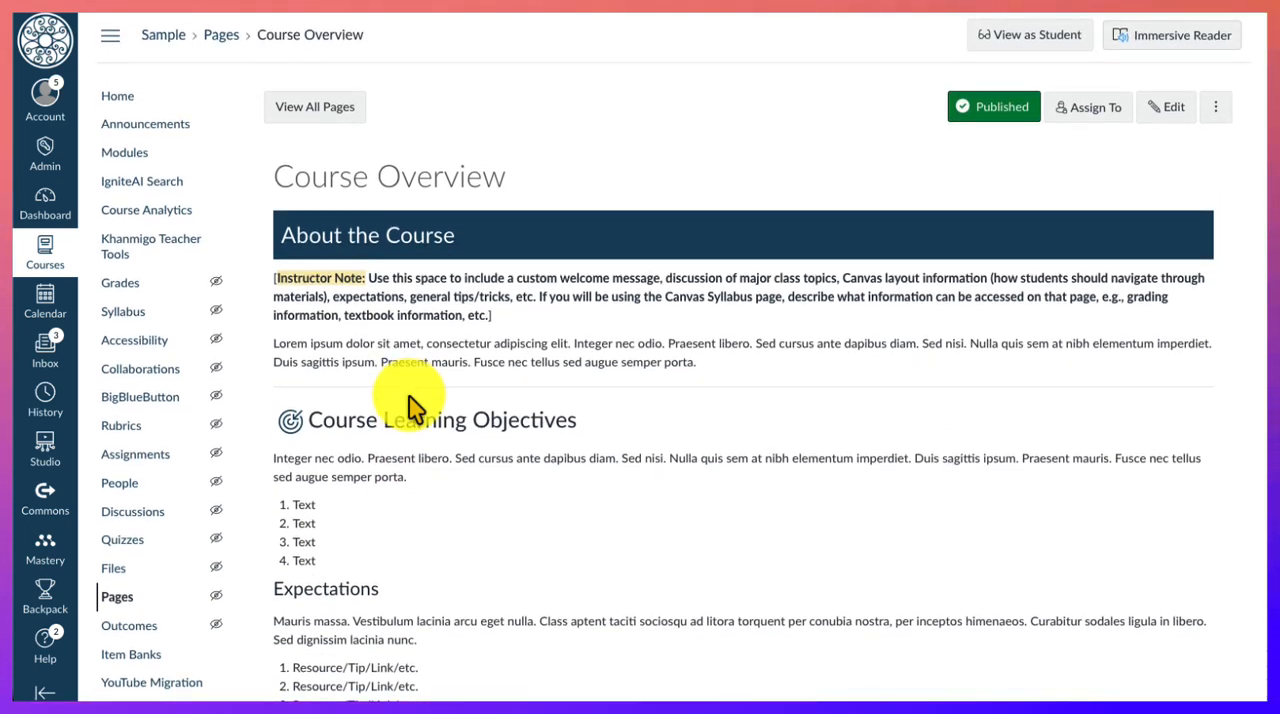
left_click(1190, 110)
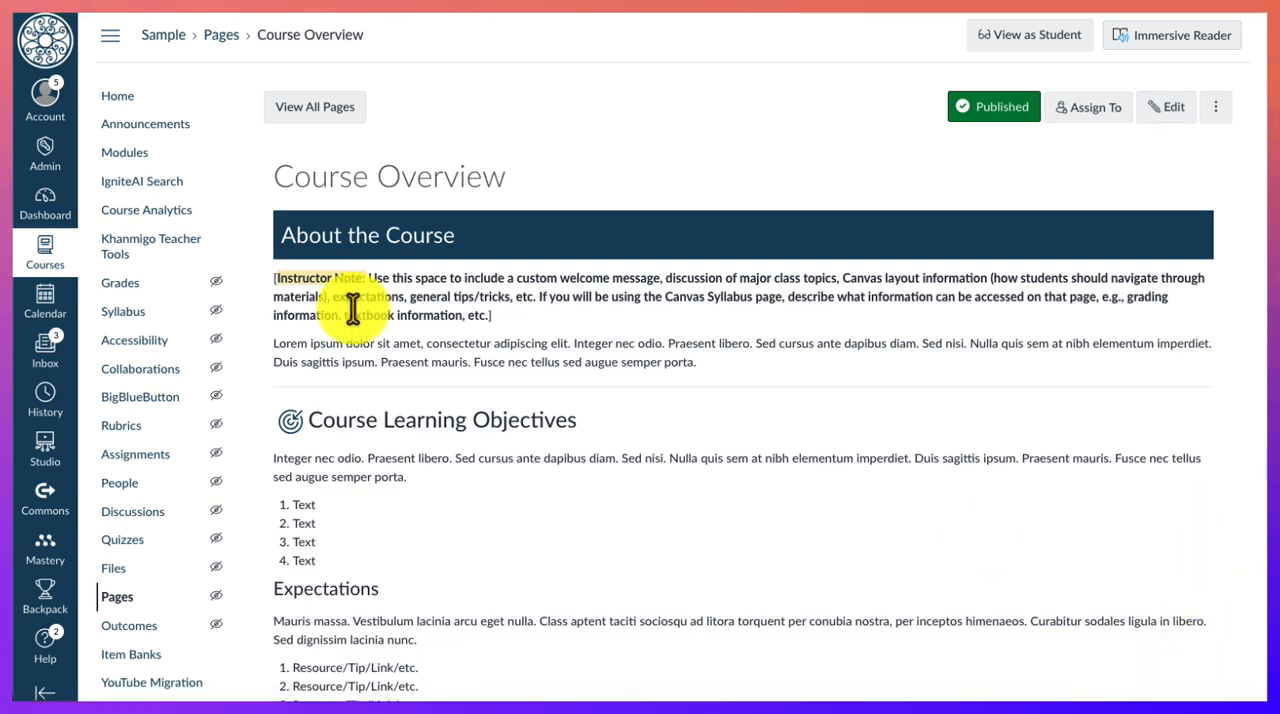
- Go back to the home page and open Learning Modules to look through the template's modules
left_click(114, 97)
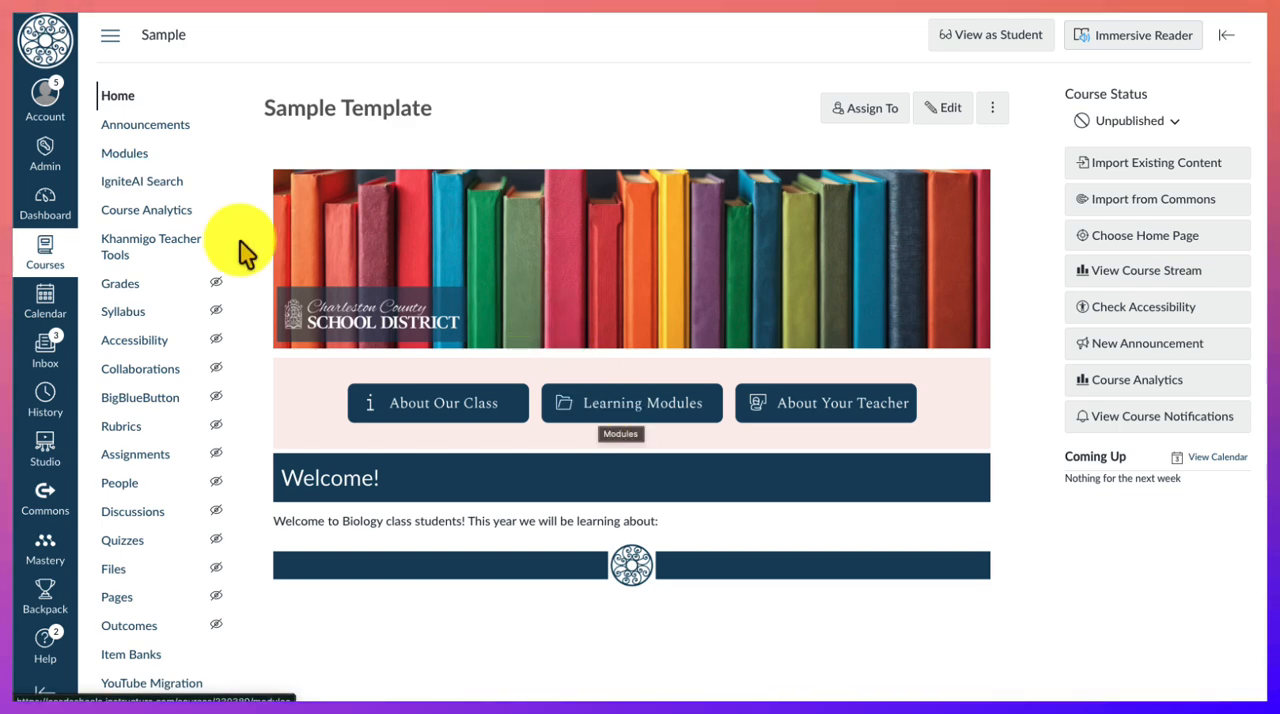
left_click(617, 404)
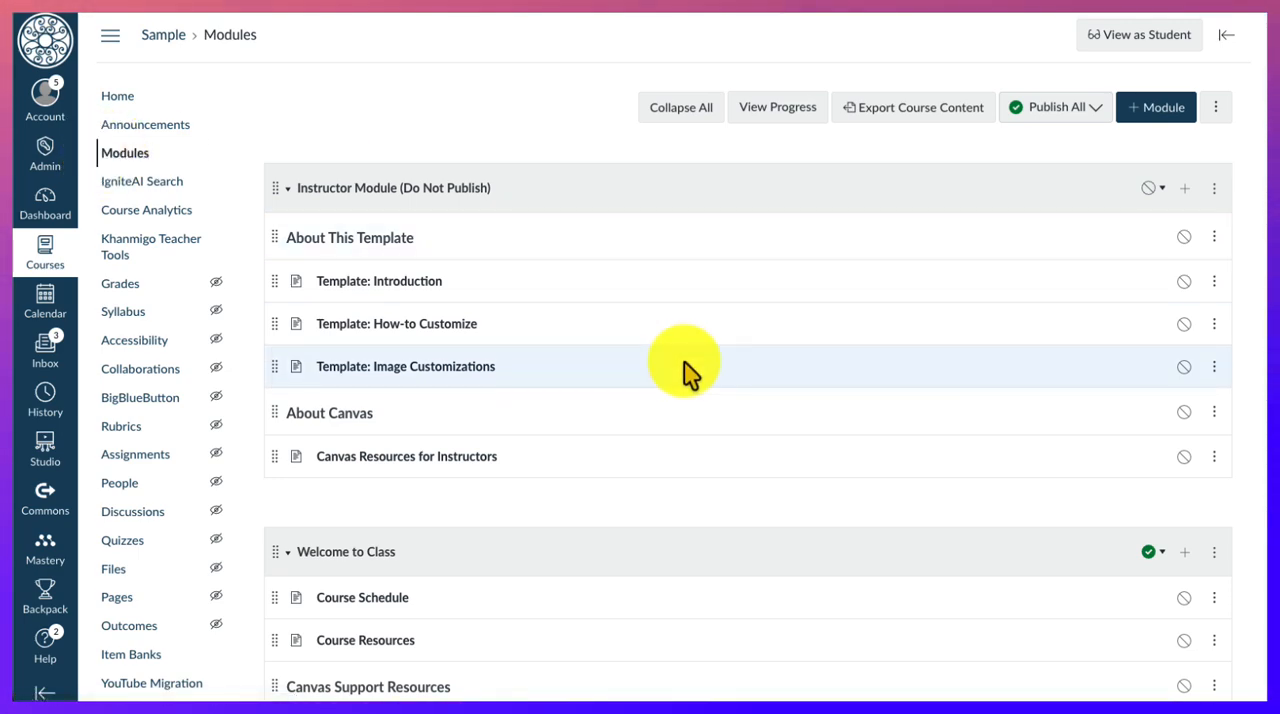
scroll(686, 371, "down", 3)
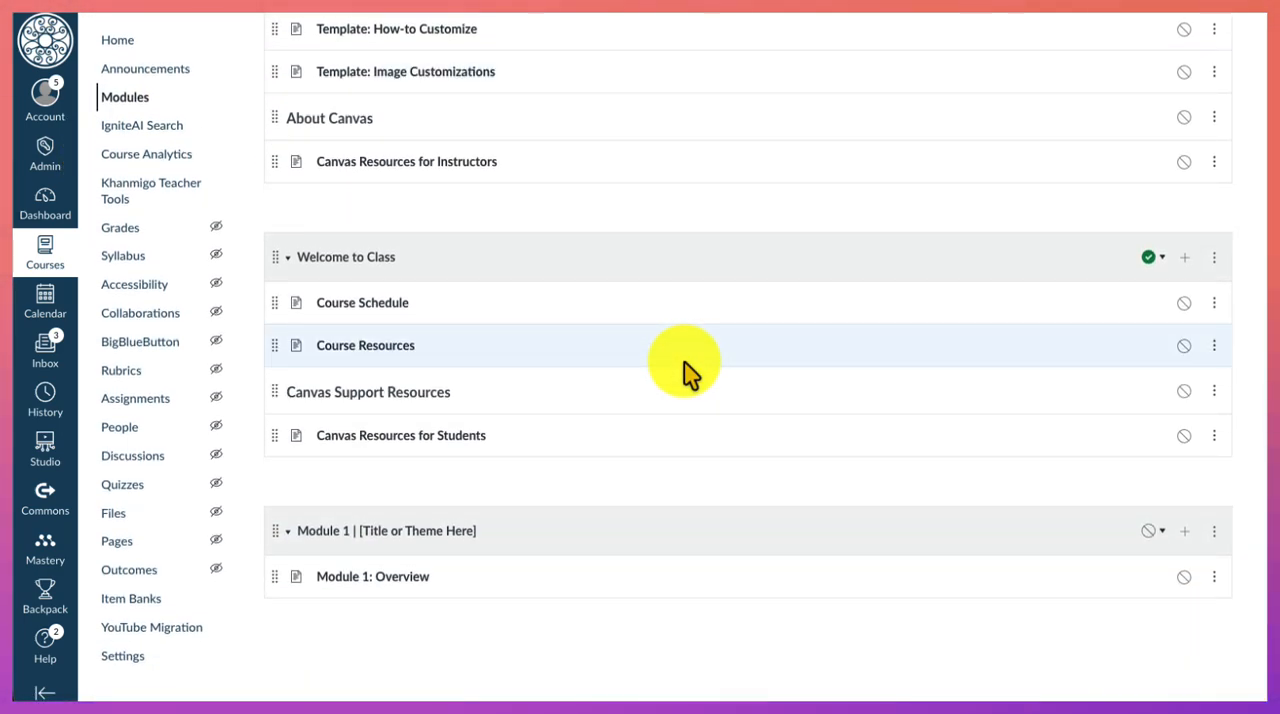
- Publish the Canvas Resources for Students page in the Welcome to Class module and unpublish it again
scroll(686, 373, "up", 1)
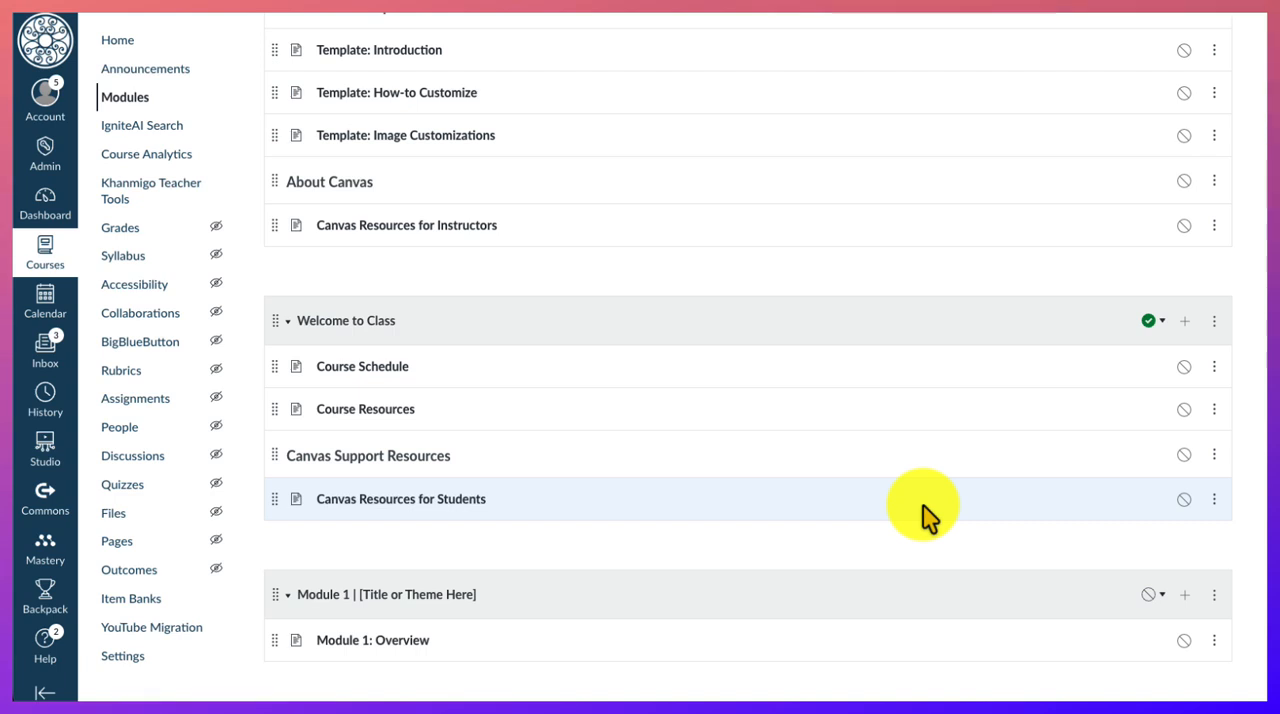
left_click(1176, 501)
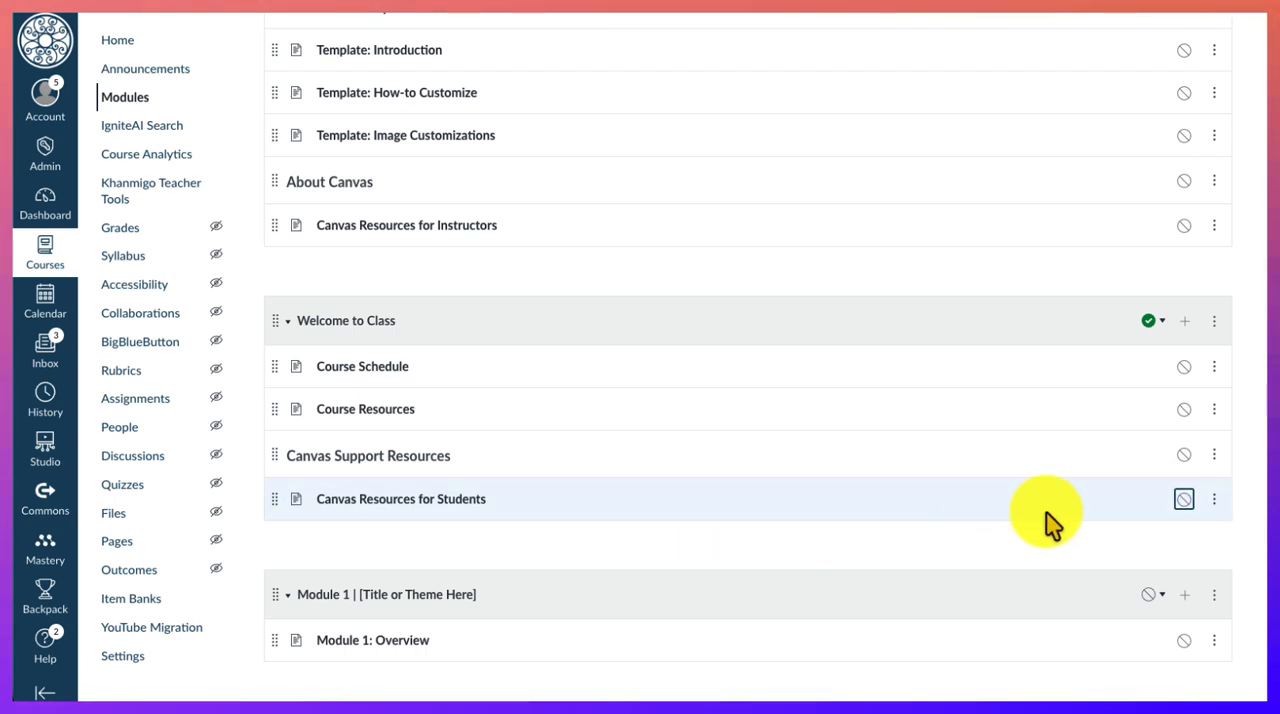
left_click(1186, 500)
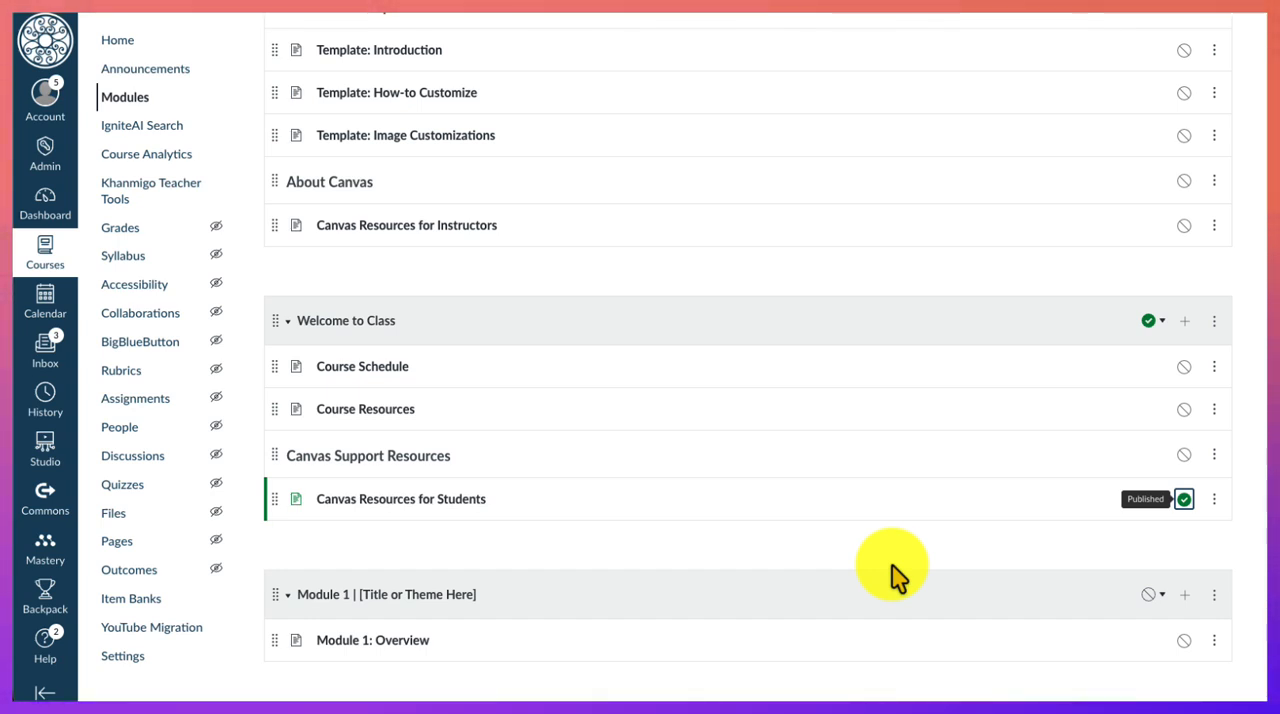
left_click(1184, 500)
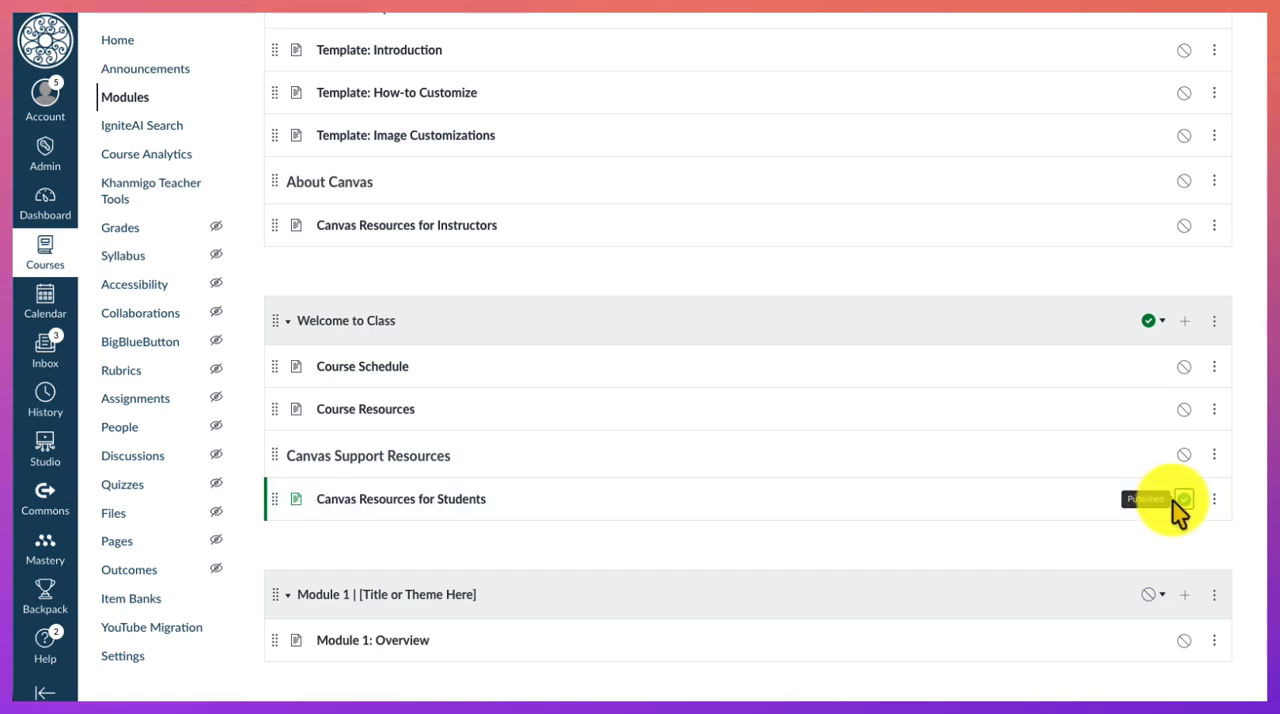
- View the options for Instructor Module (Do Not Publish), close them, and collapse and re-expand the module
scroll(931, 457, "up", 2)
scroll(931, 457, "up", 1)
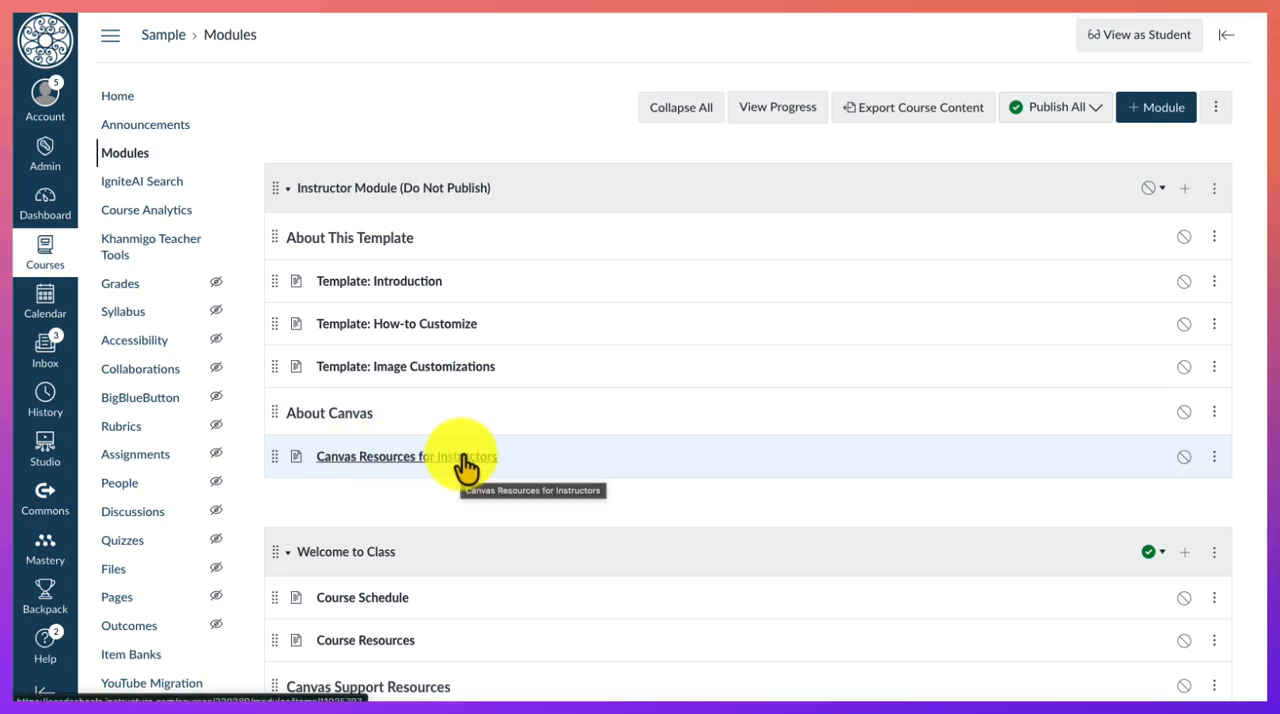
left_click(1214, 188)
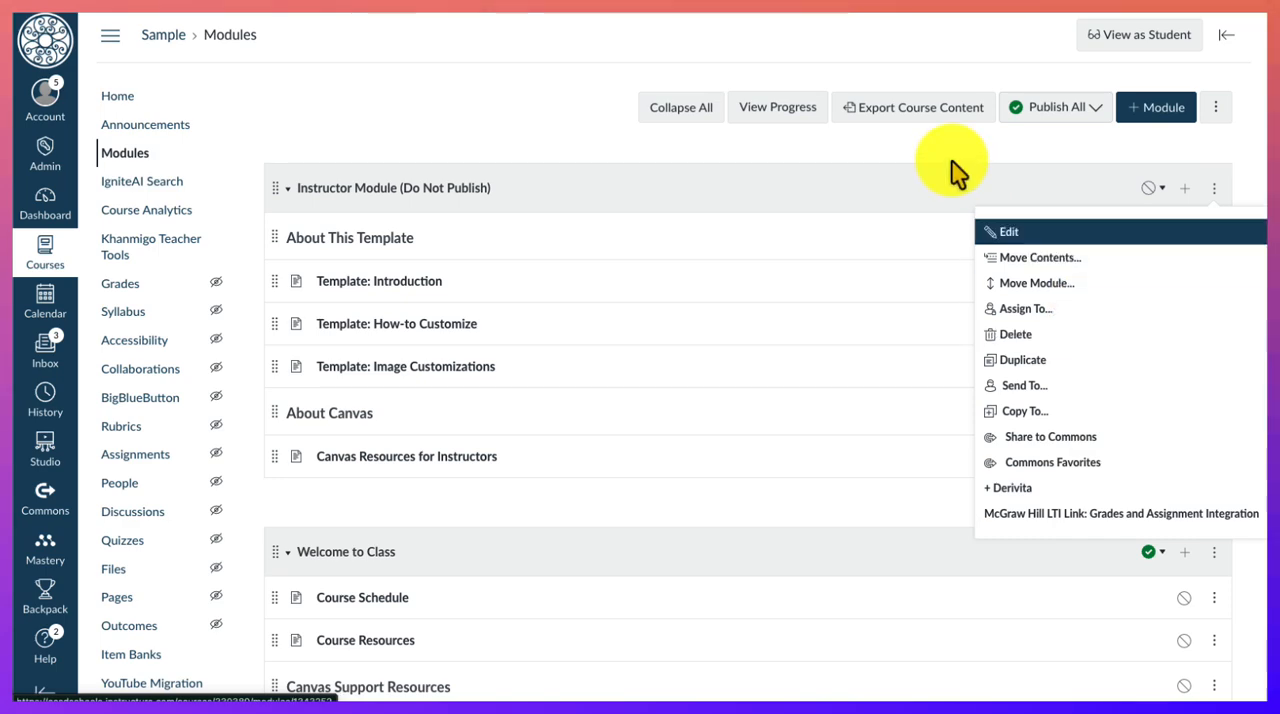
left_click(929, 192)
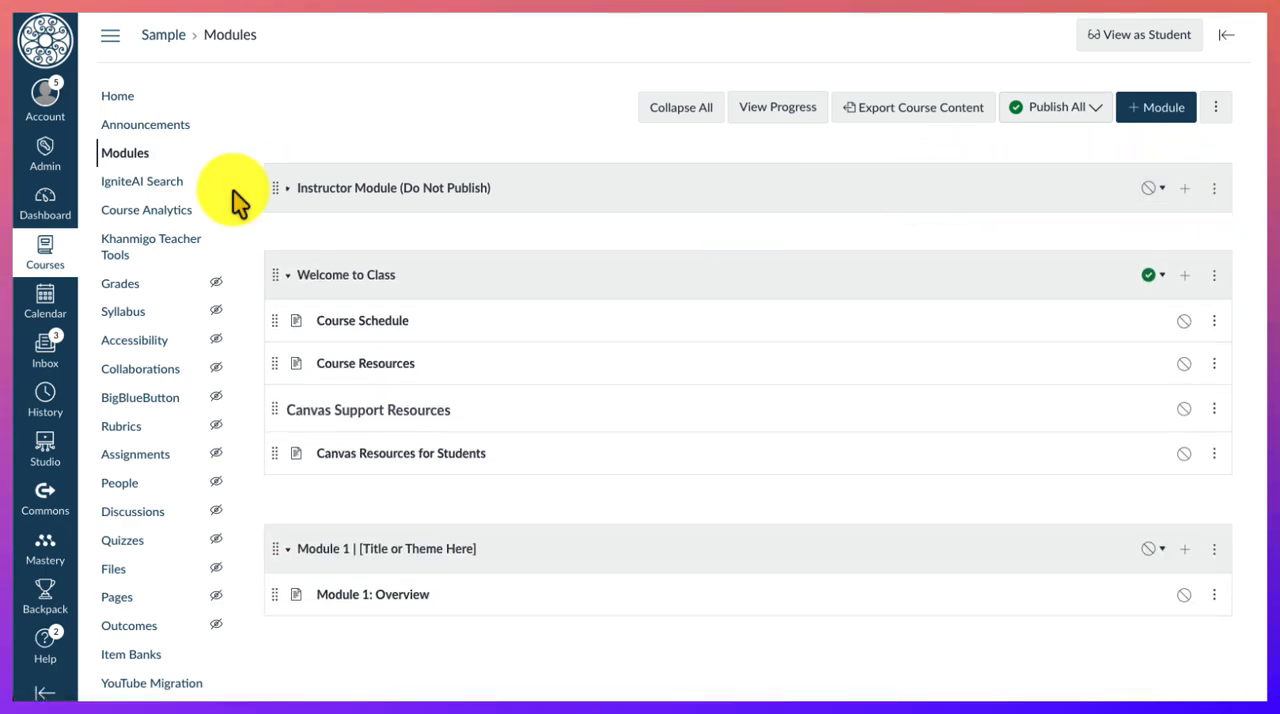
left_click(288, 193)
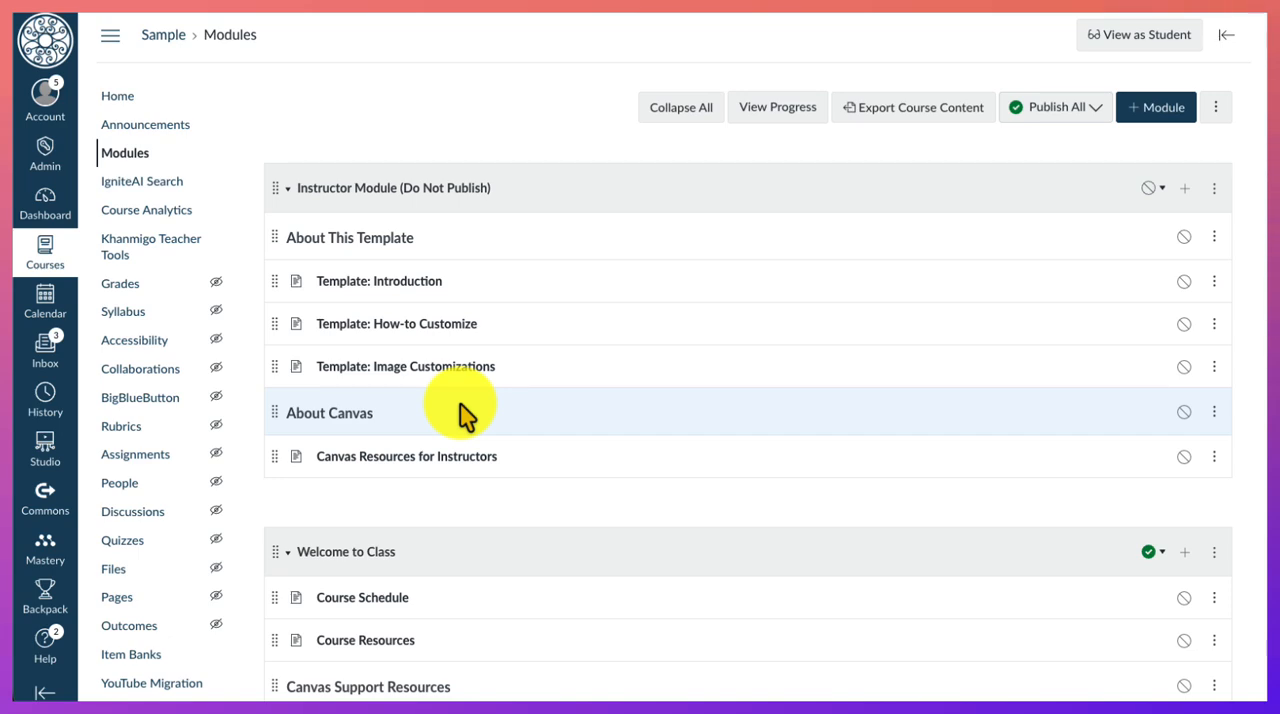
- Collapse the Instructor Module and Welcome to Class modules, and rename Module 1 as "Unit 1: Plants"
left_click(287, 193)
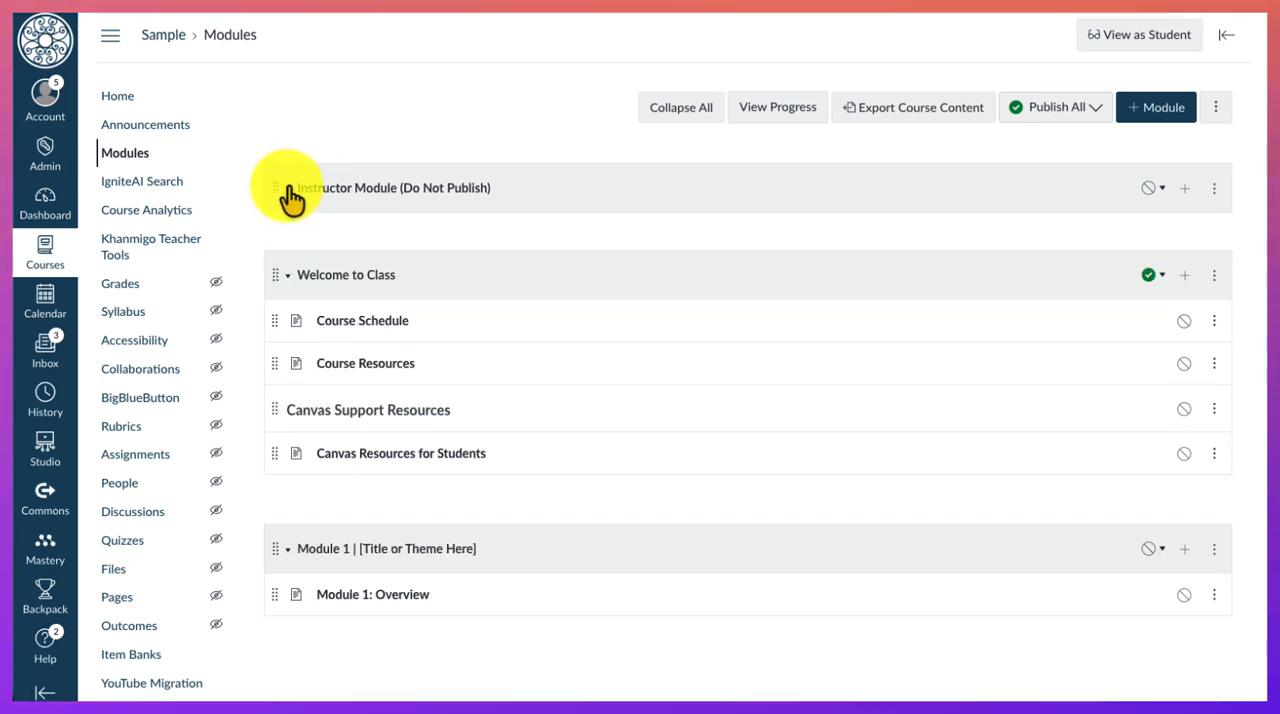
left_click(288, 276)
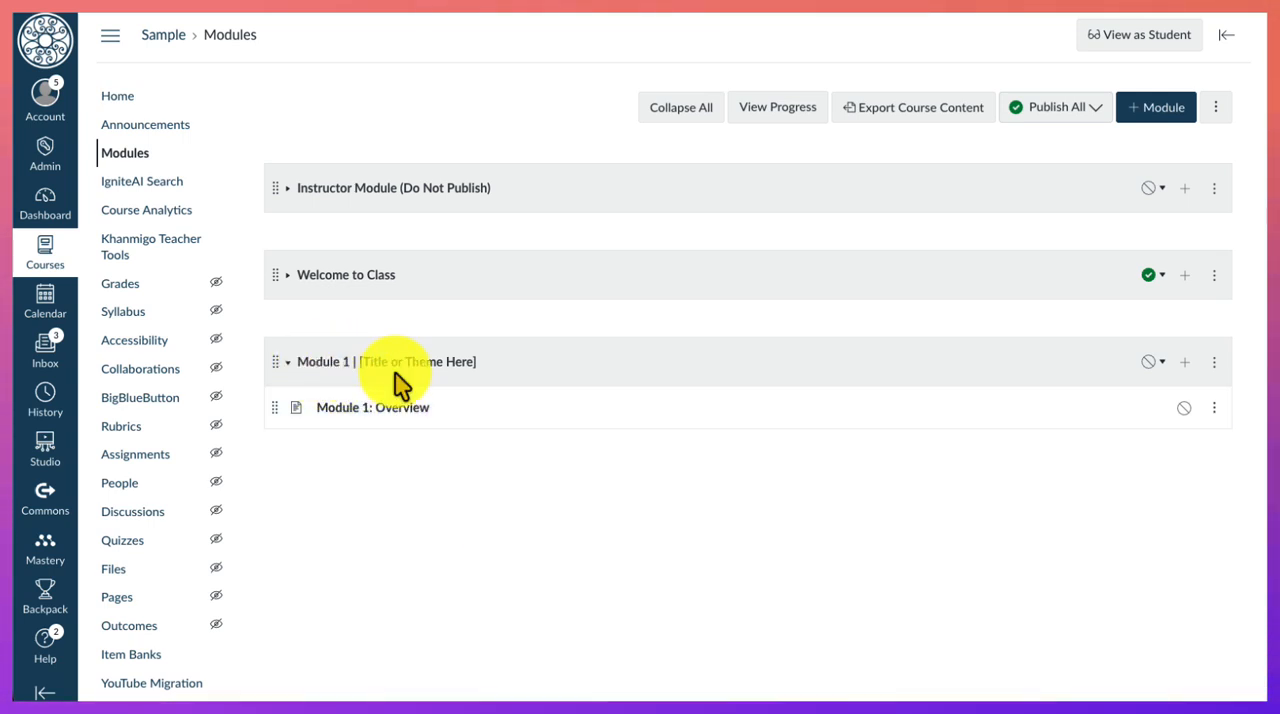
left_click(1213, 366)
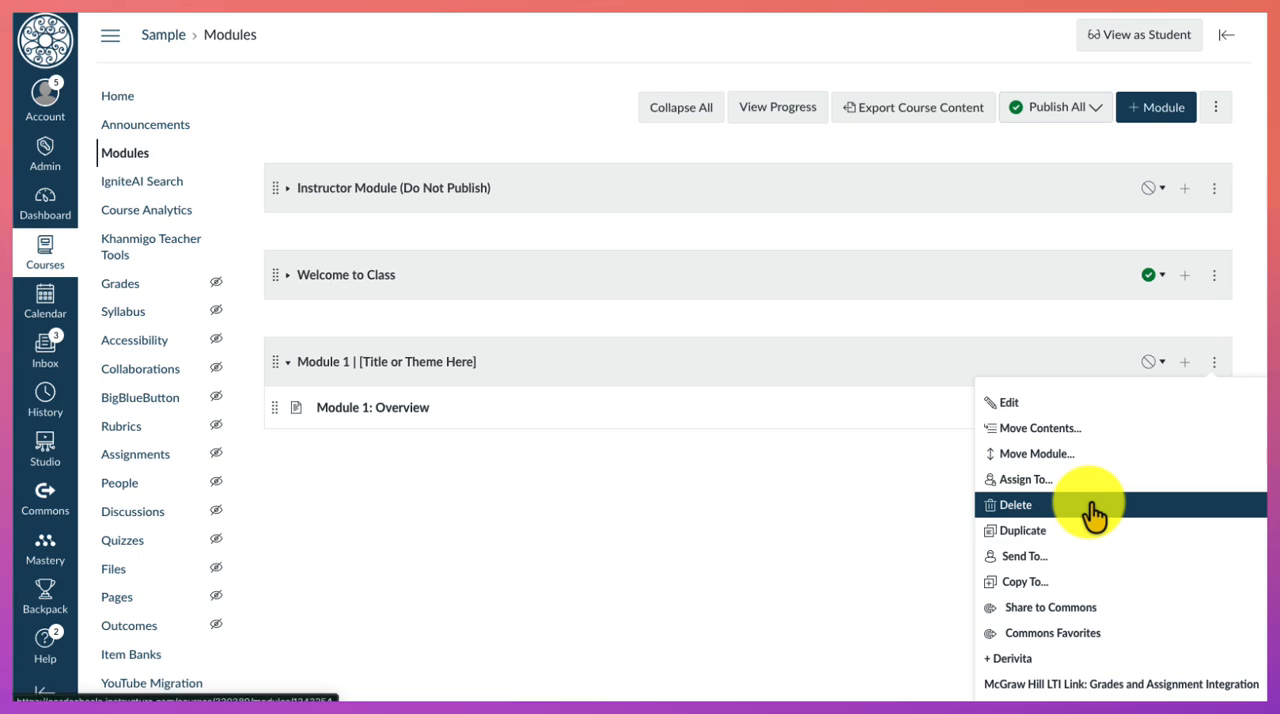
left_click(1073, 403)
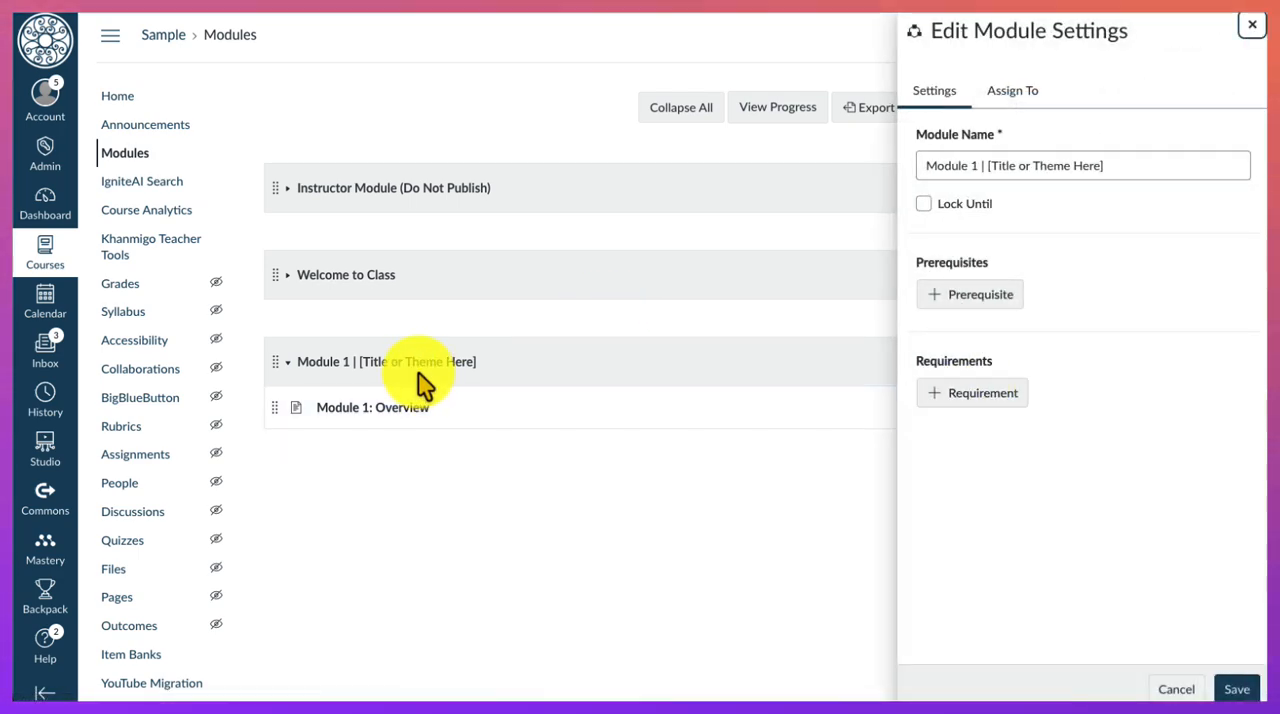
left_click(1090, 166)
left_click_drag(1128, 163, 920, 166)
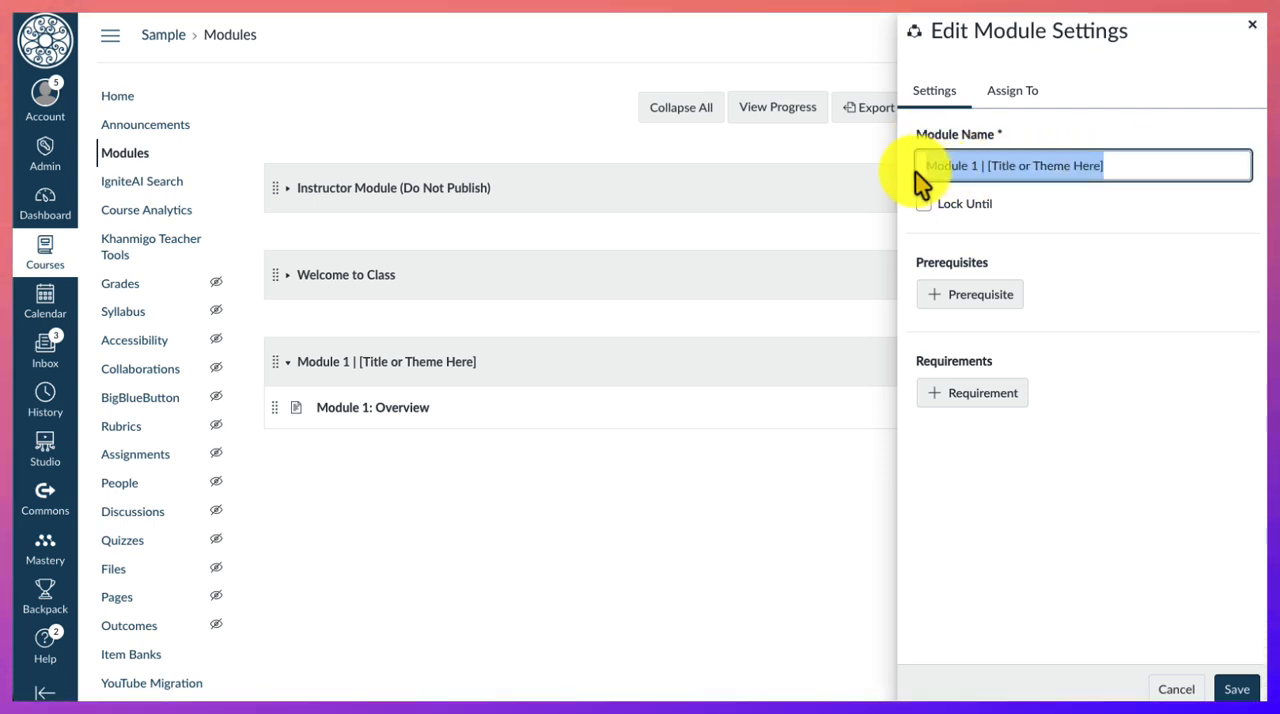
type("Unit 1: Plants")
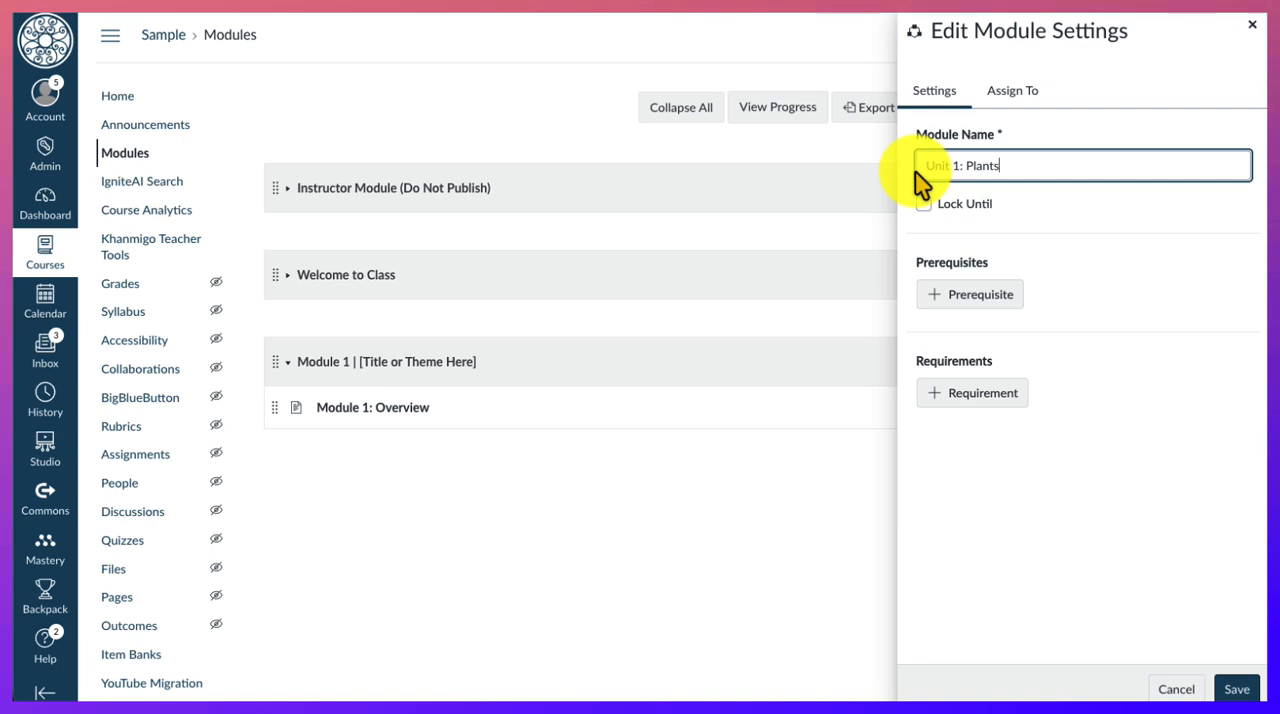
left_click(1237, 689)
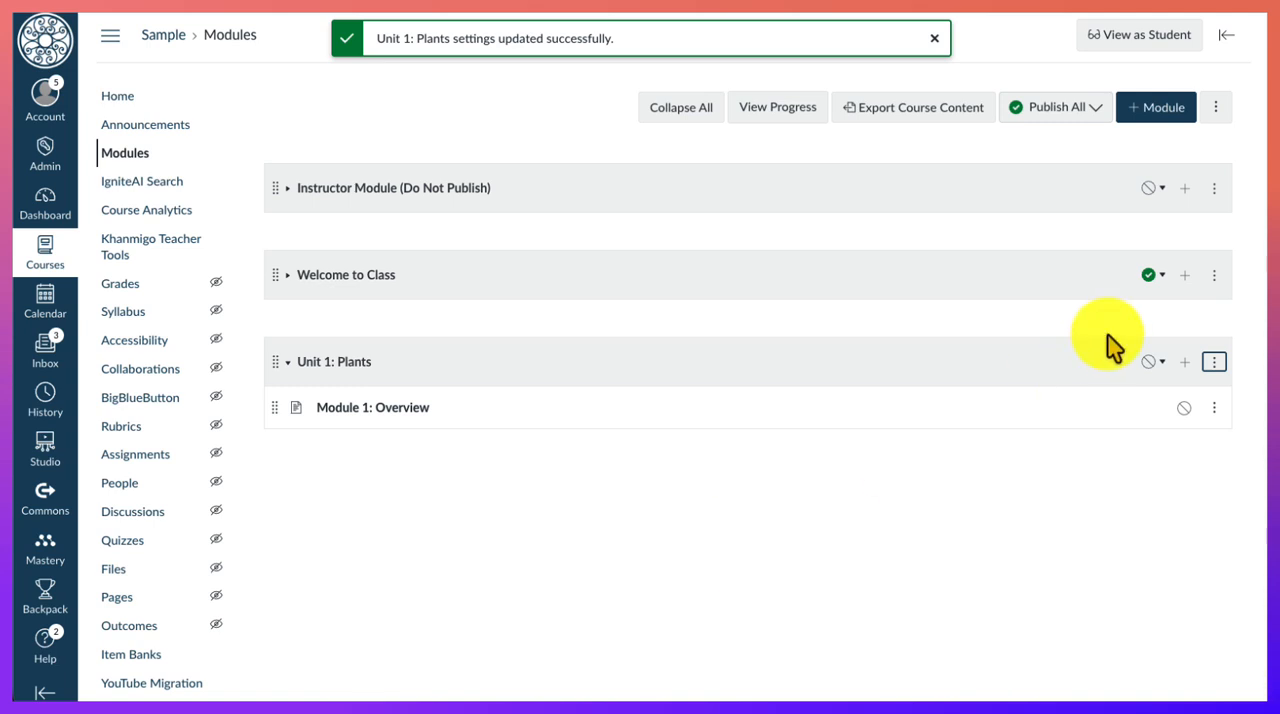
- Publish the Unit 1: Plants module with all its items, and unpublish its Module 1: Overview page
left_click(1152, 362)
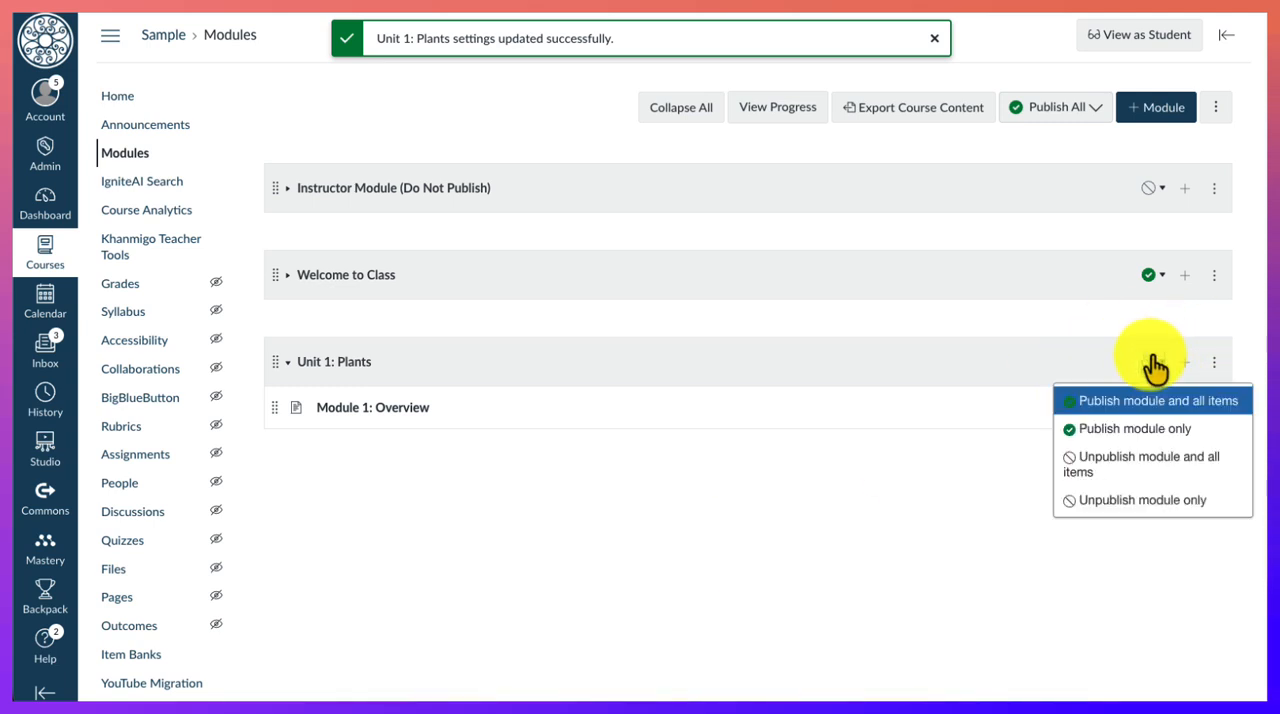
left_click(1112, 402)
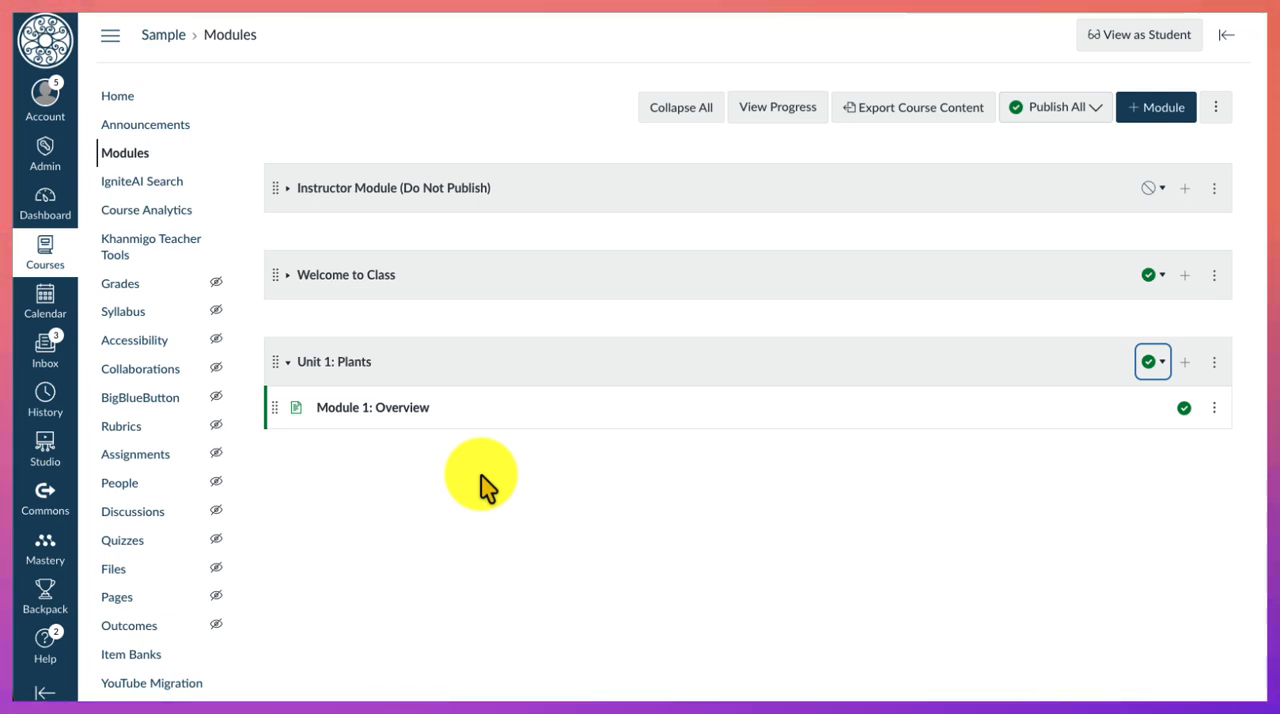
left_click(1214, 408)
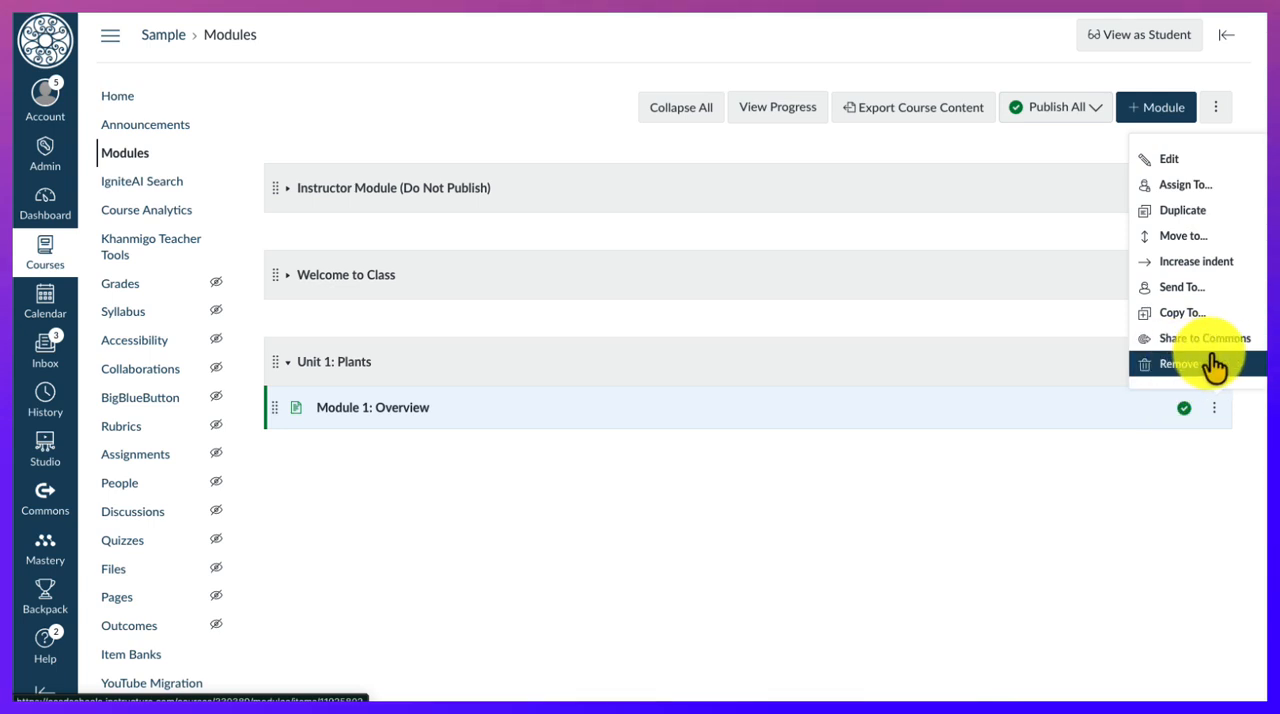
left_click(1137, 506)
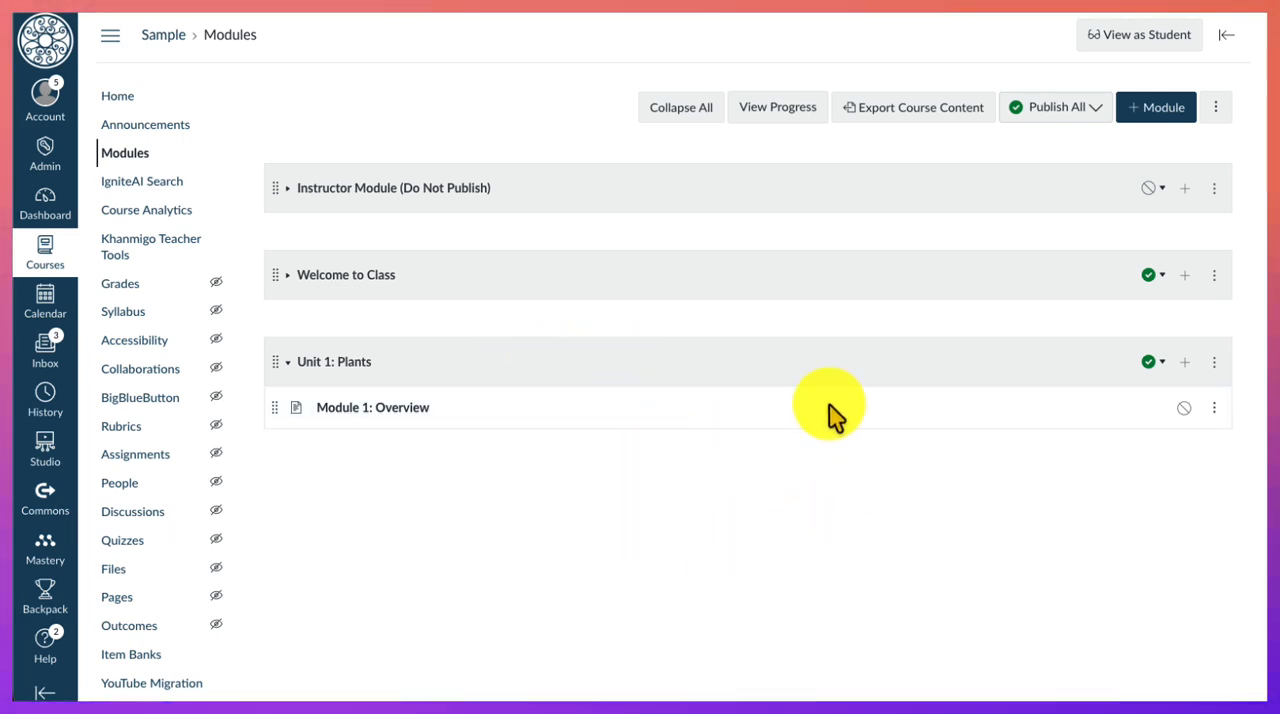
- View the item types that can be added to Unit 1: Plants, and cancel without adding anything
left_click(1186, 364)
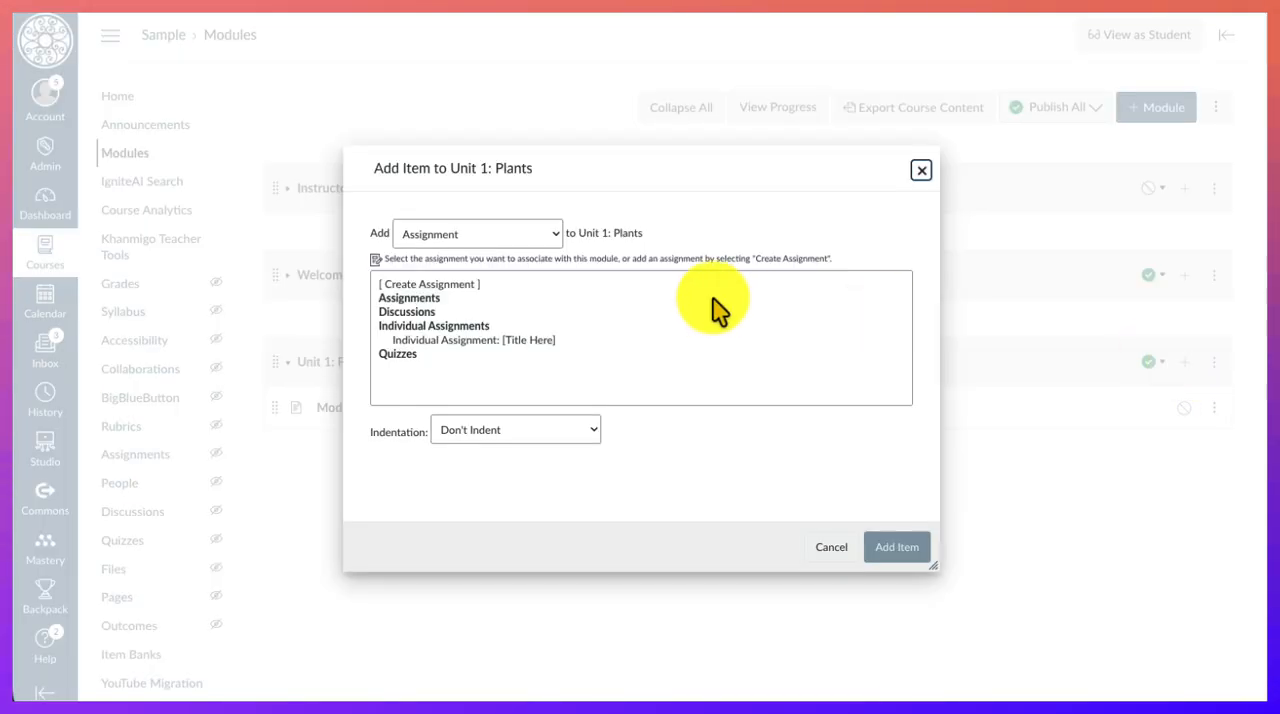
left_click(554, 236)
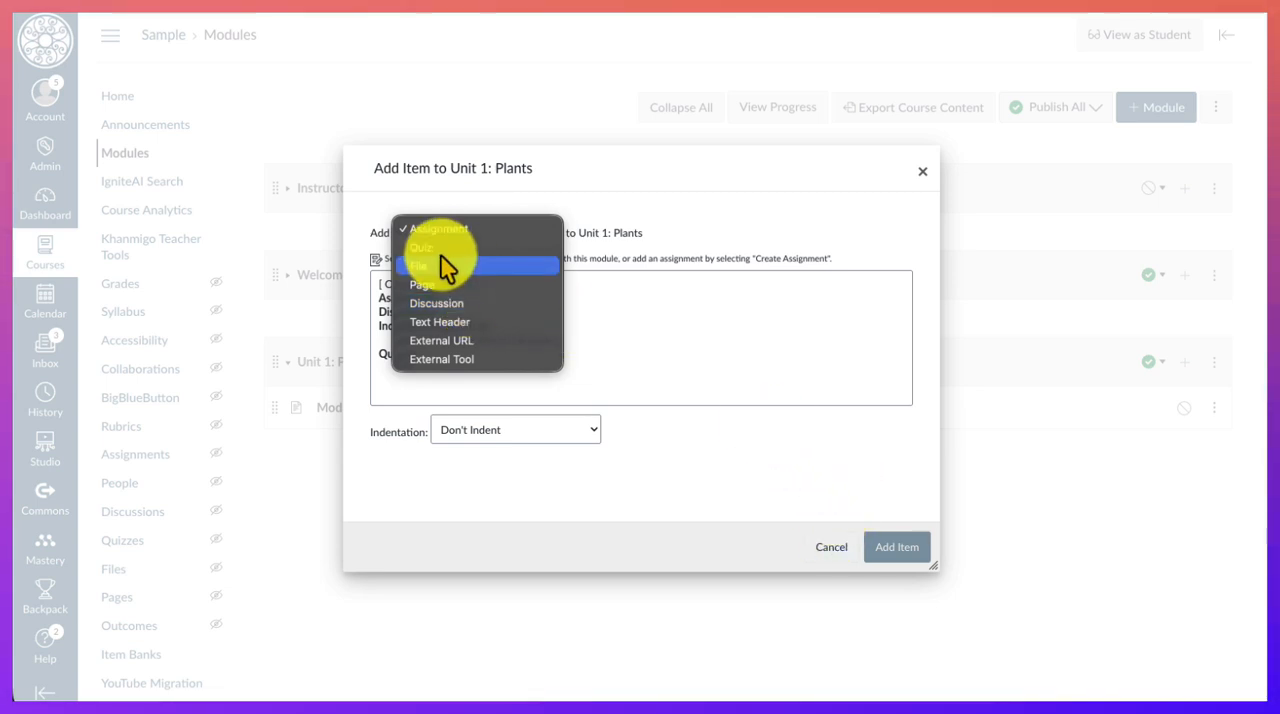
left_click(838, 553)
left_click(830, 550)
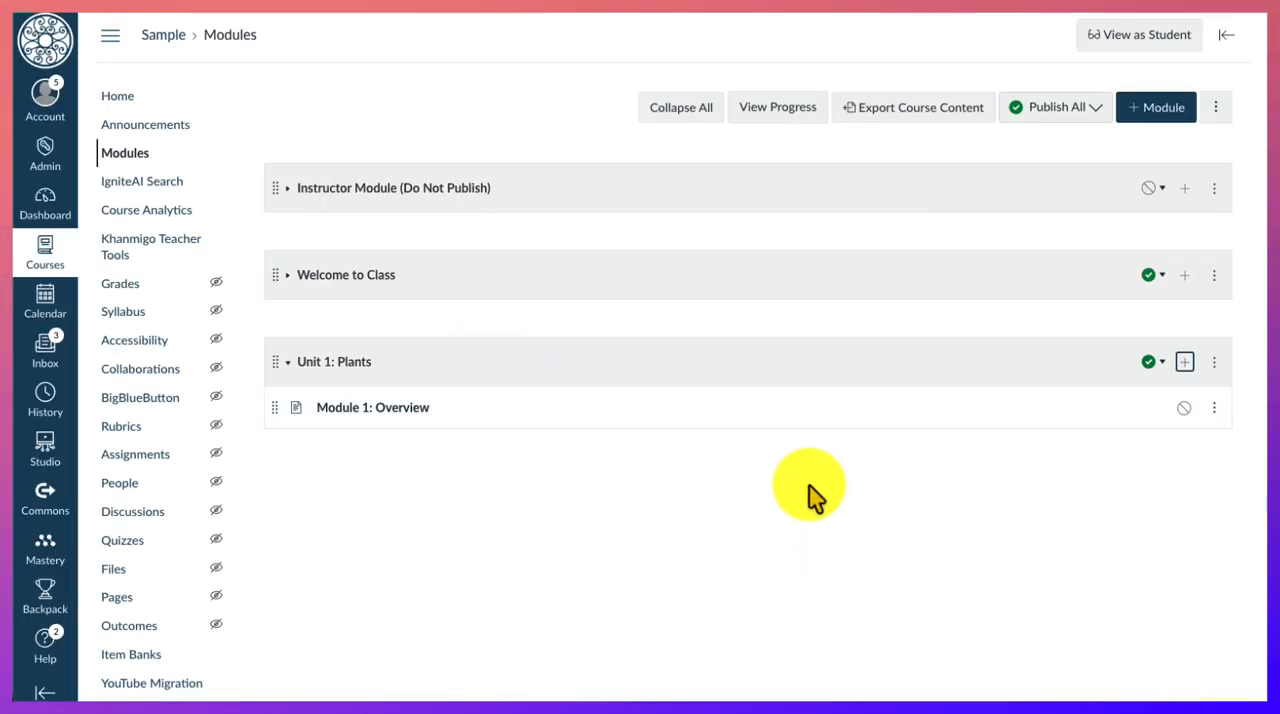
- Unpublish only the Unit 1: Plants module, and expand and re-collapse the Welcome to Class and Instructor modules
left_click(1150, 365)
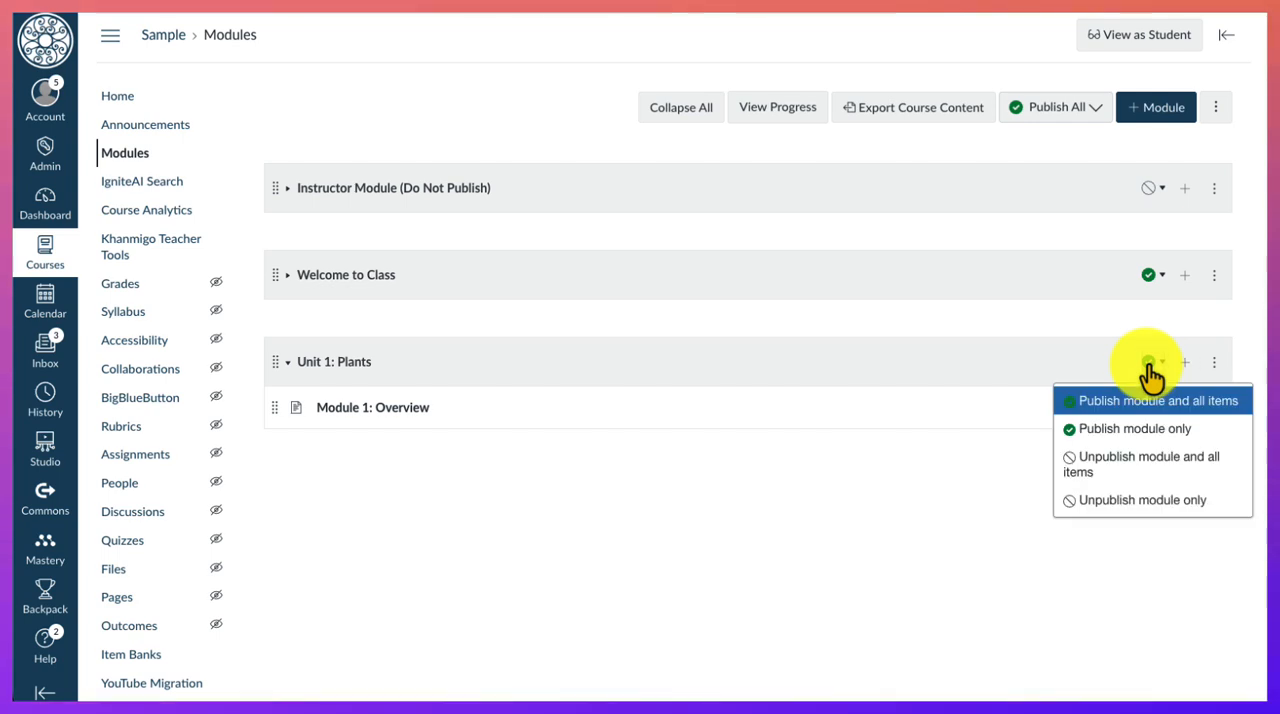
left_click(1131, 502)
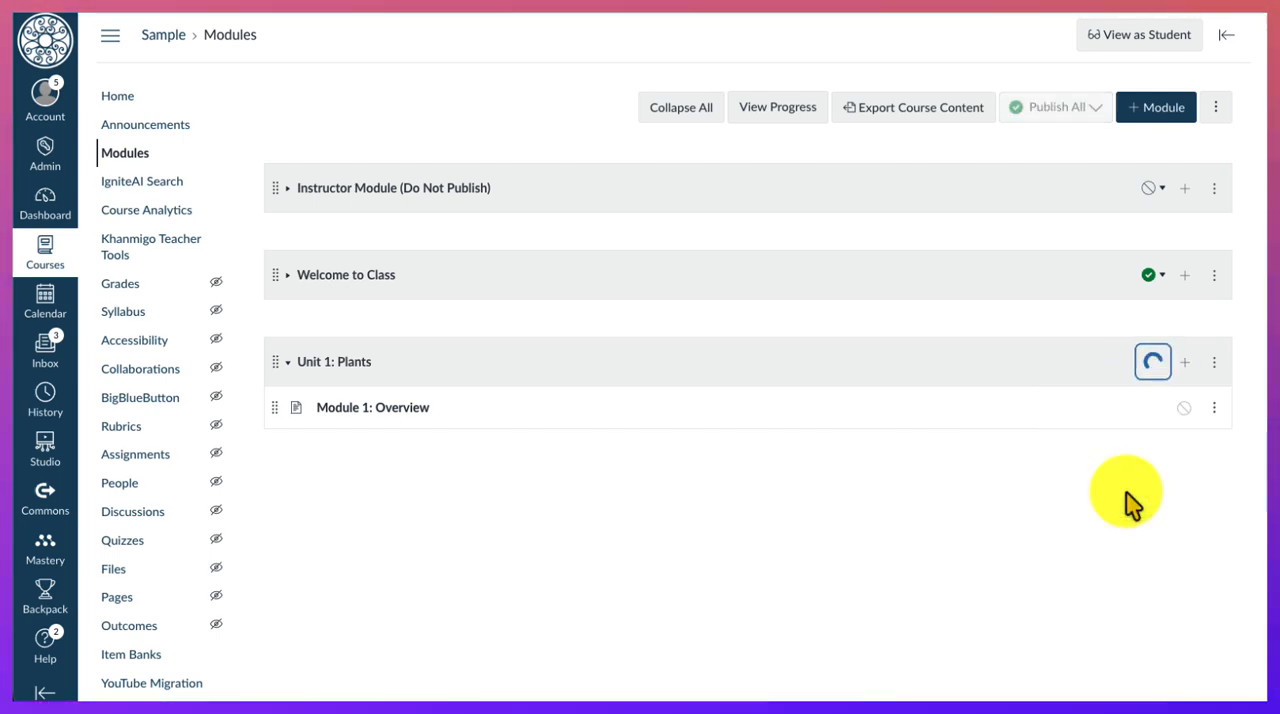
left_click(296, 286)
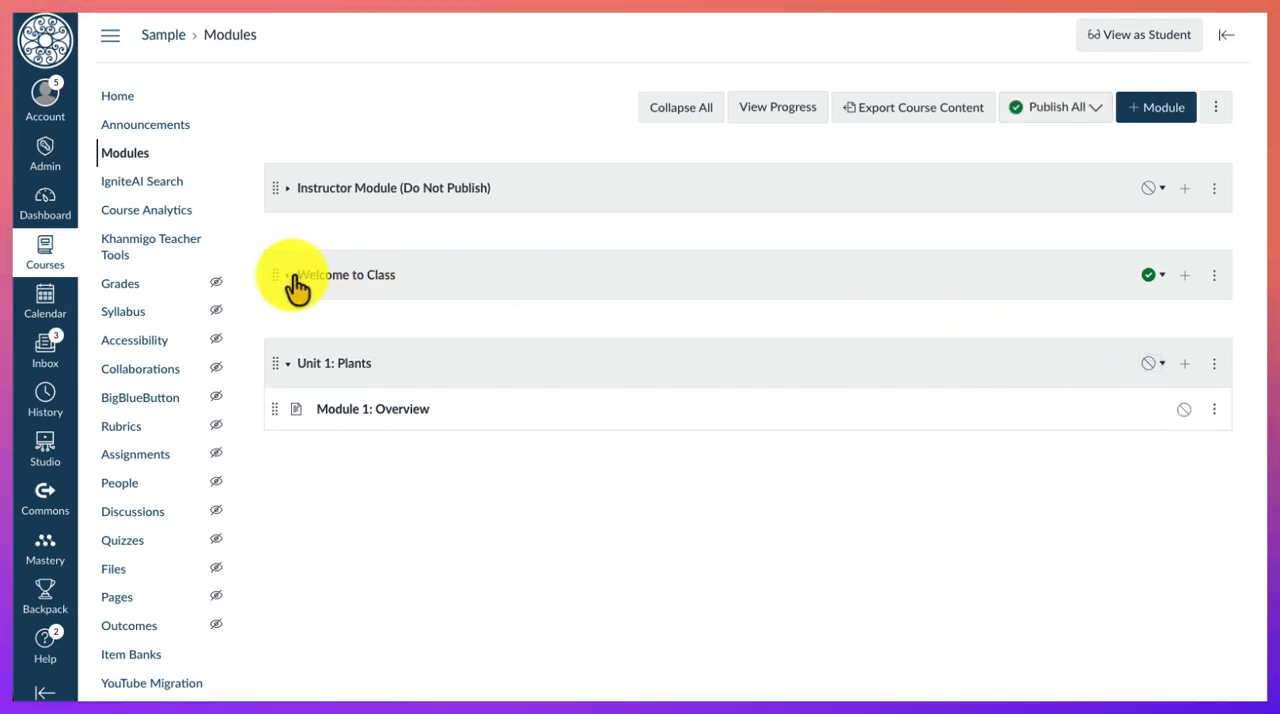
left_click(296, 286)
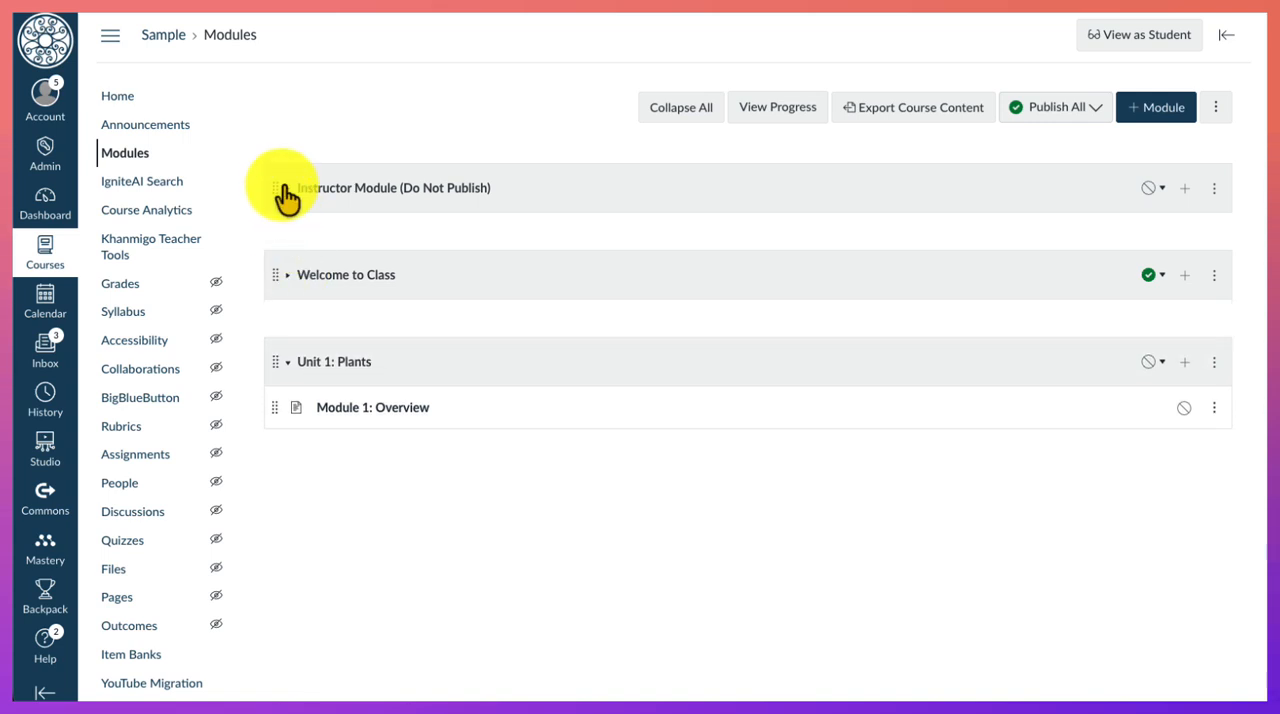
left_click(287, 197)
left_click(287, 197)
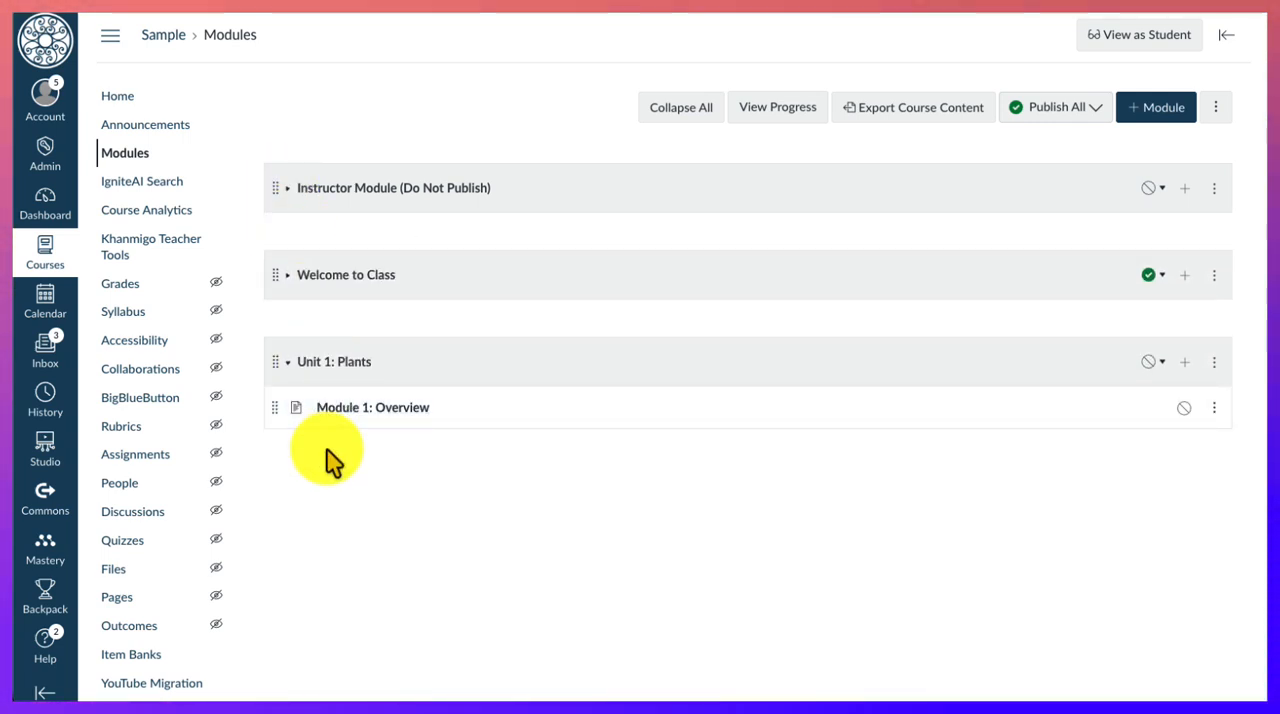
- Return to the home page, and look through IgniteAI Search, Course Analytics and the Khanmigo Teacher Tools in the course navigation
left_click(117, 96)
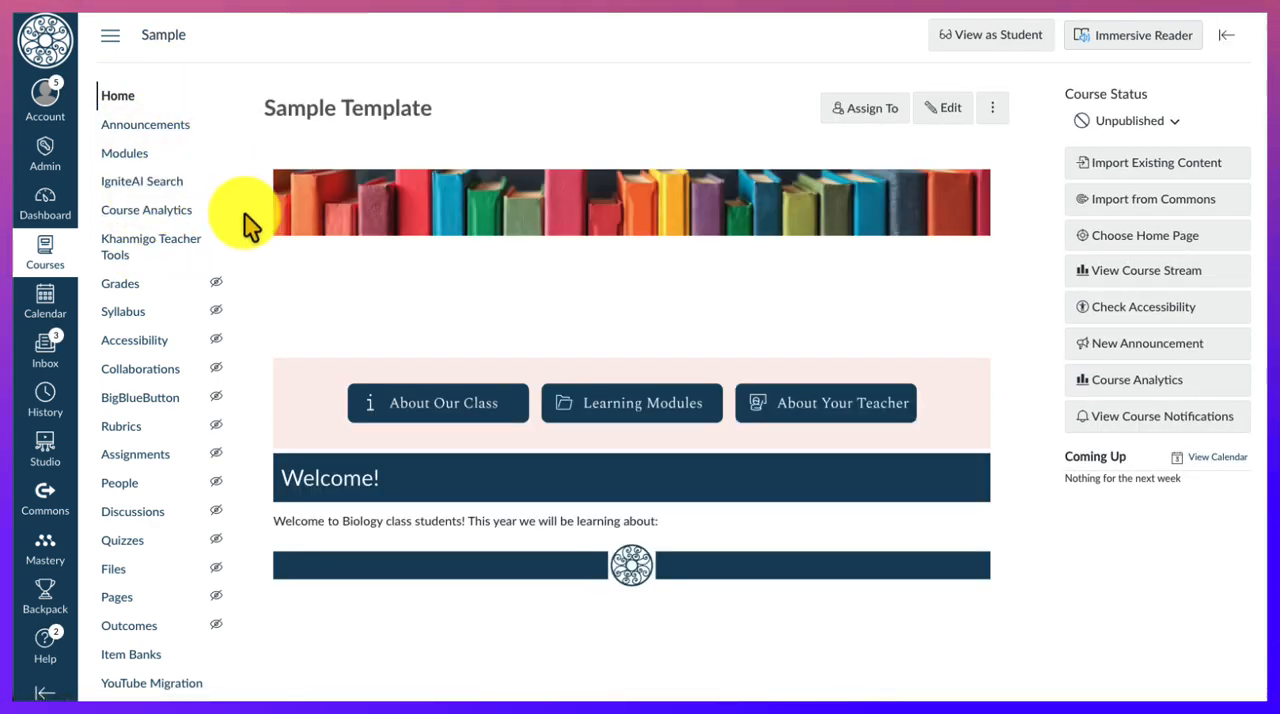
left_click(162, 183)
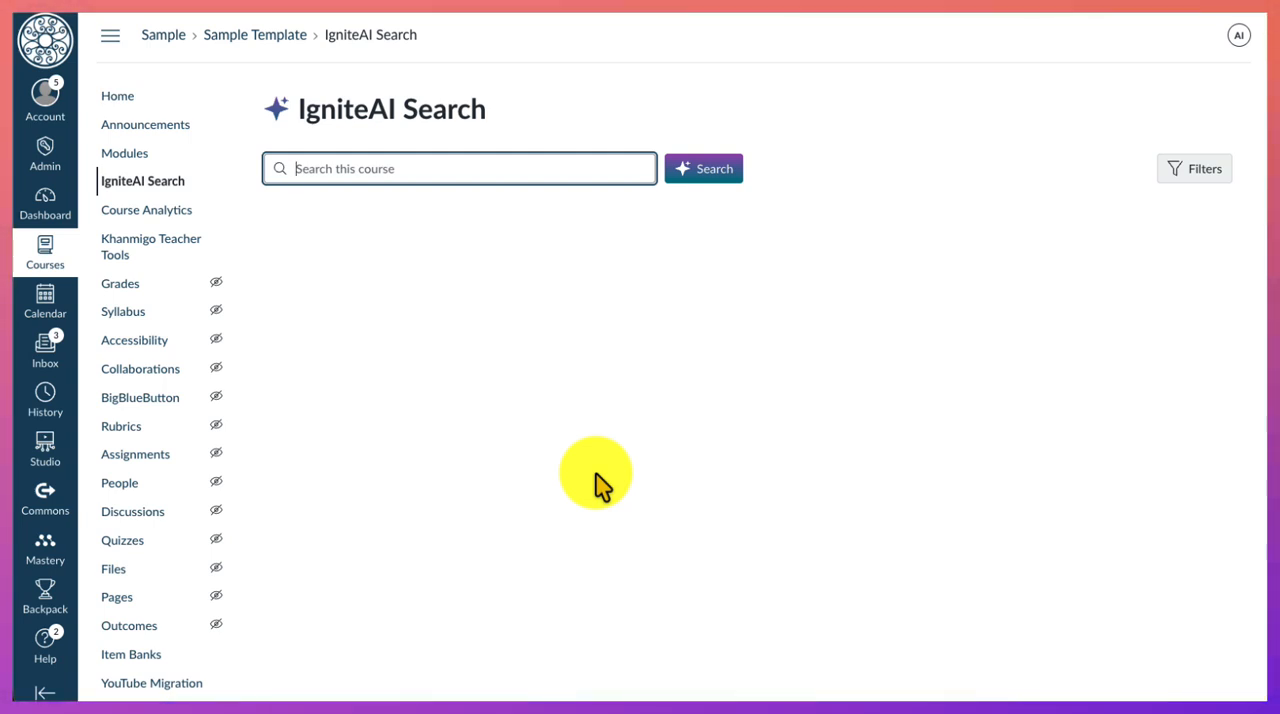
left_click(142, 212)
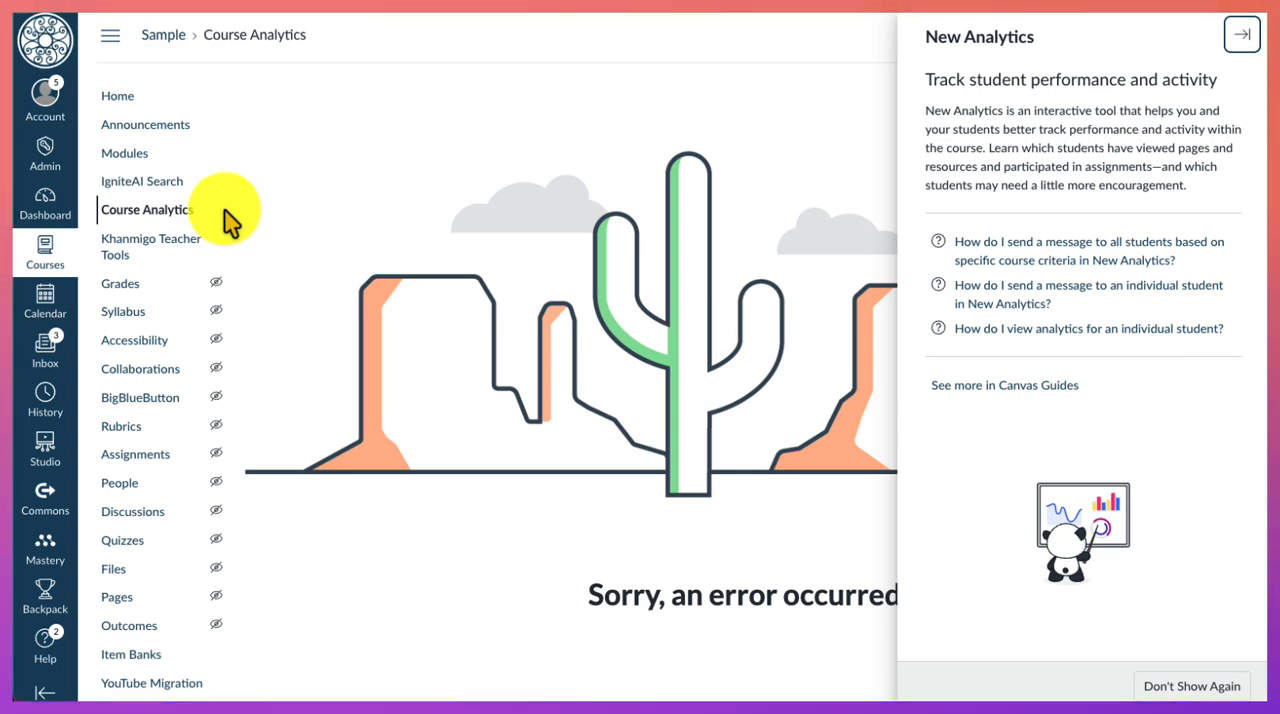
left_click(148, 252)
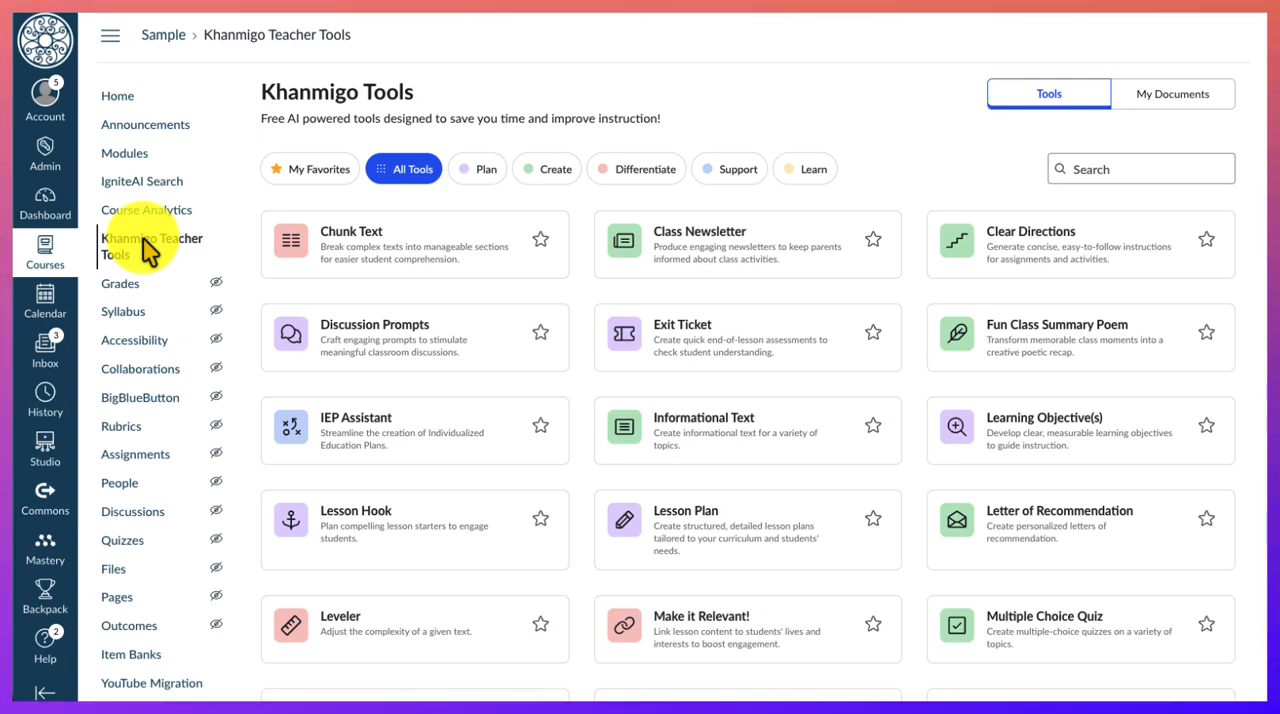
scroll(472, 408, "down", 3)
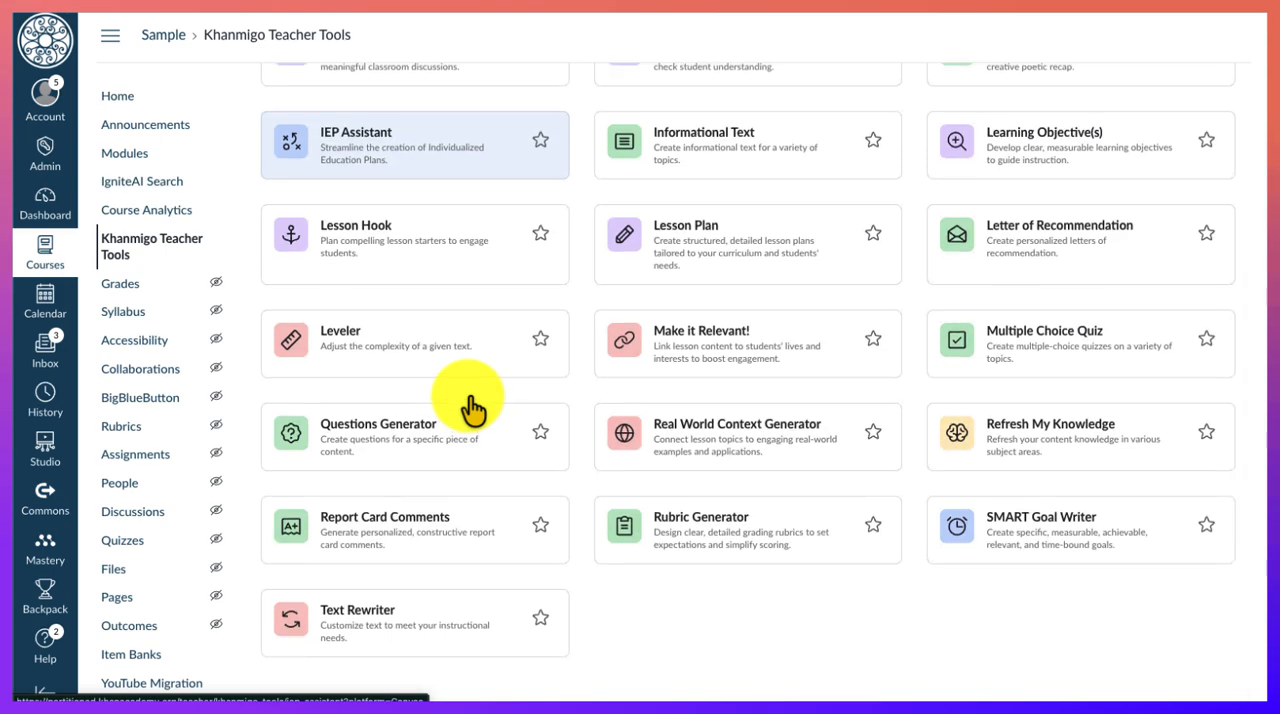
scroll(472, 408, "up", 3)
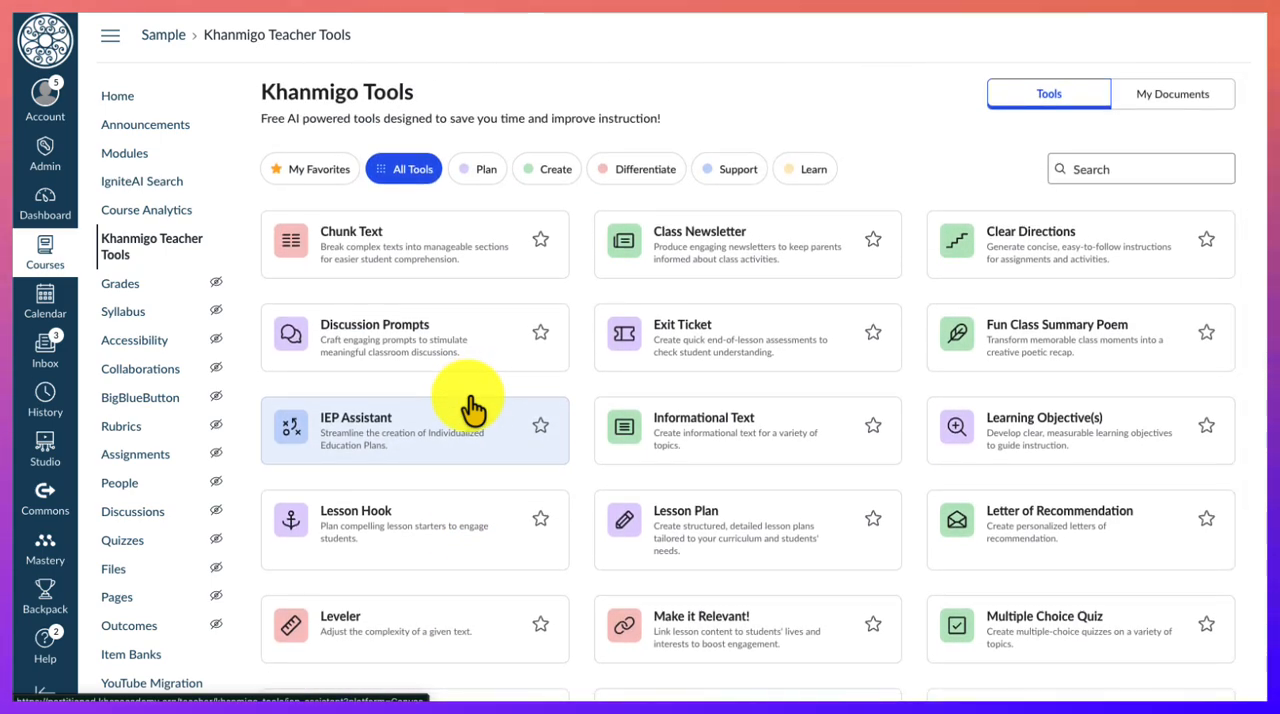
- Go back to the home page, open the course settings, and review the visible and hidden items of the course navigation
left_click(128, 98)
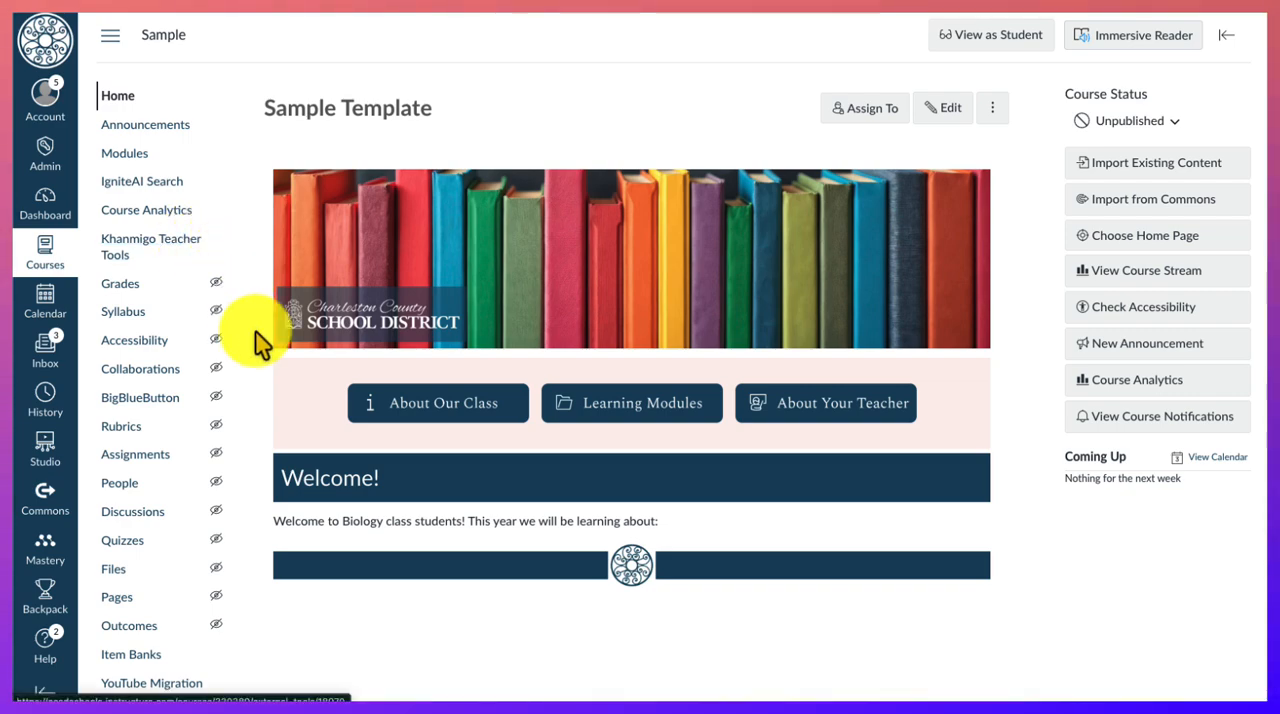
scroll(262, 372, "down", 1)
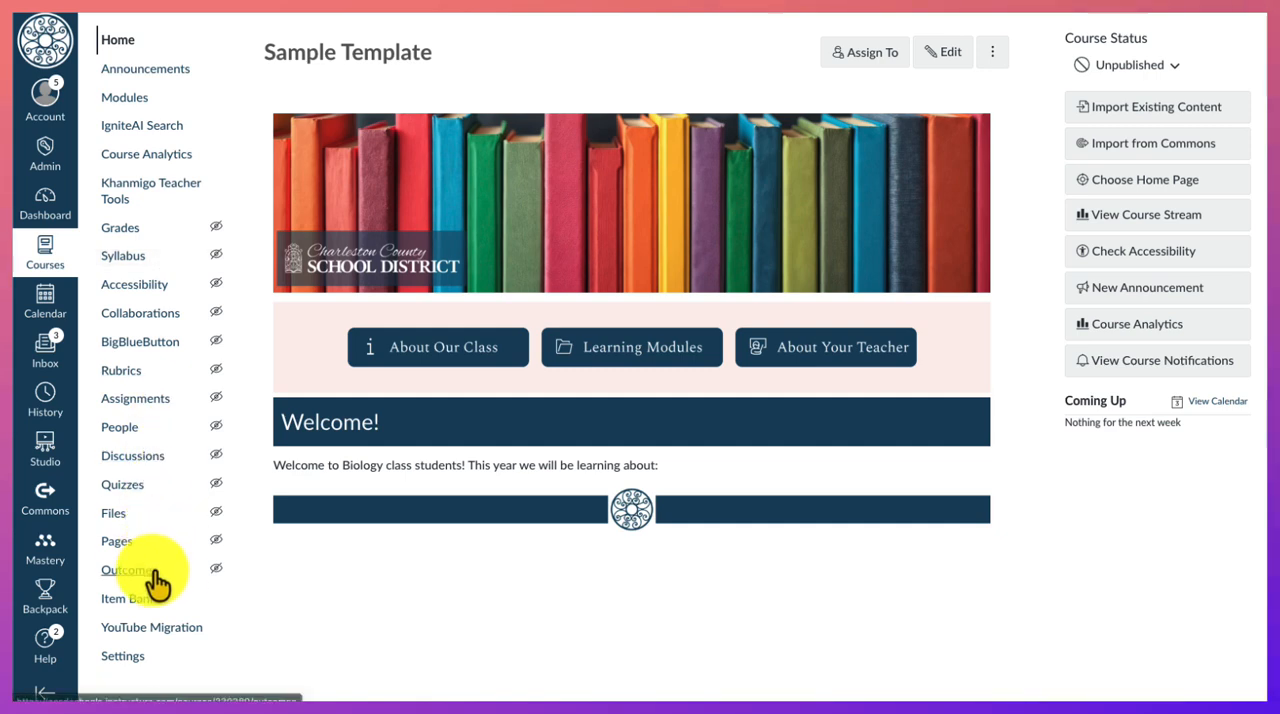
left_click(122, 658)
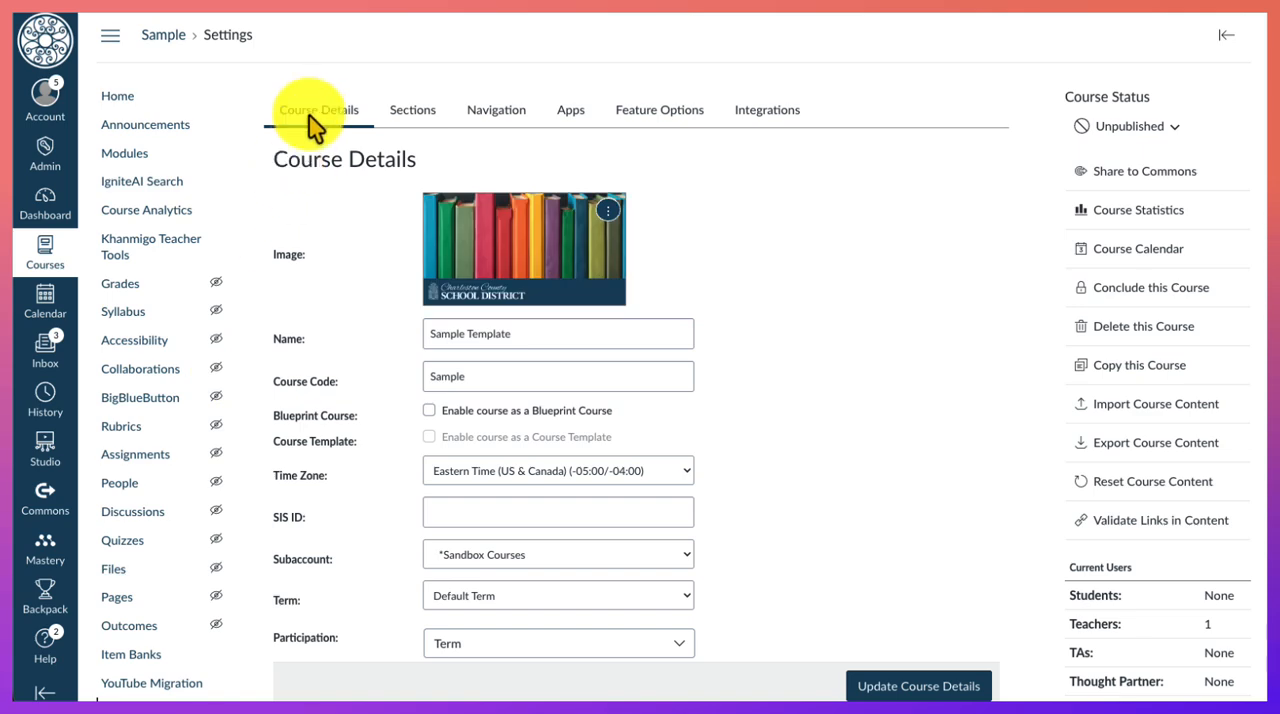
left_click(494, 116)
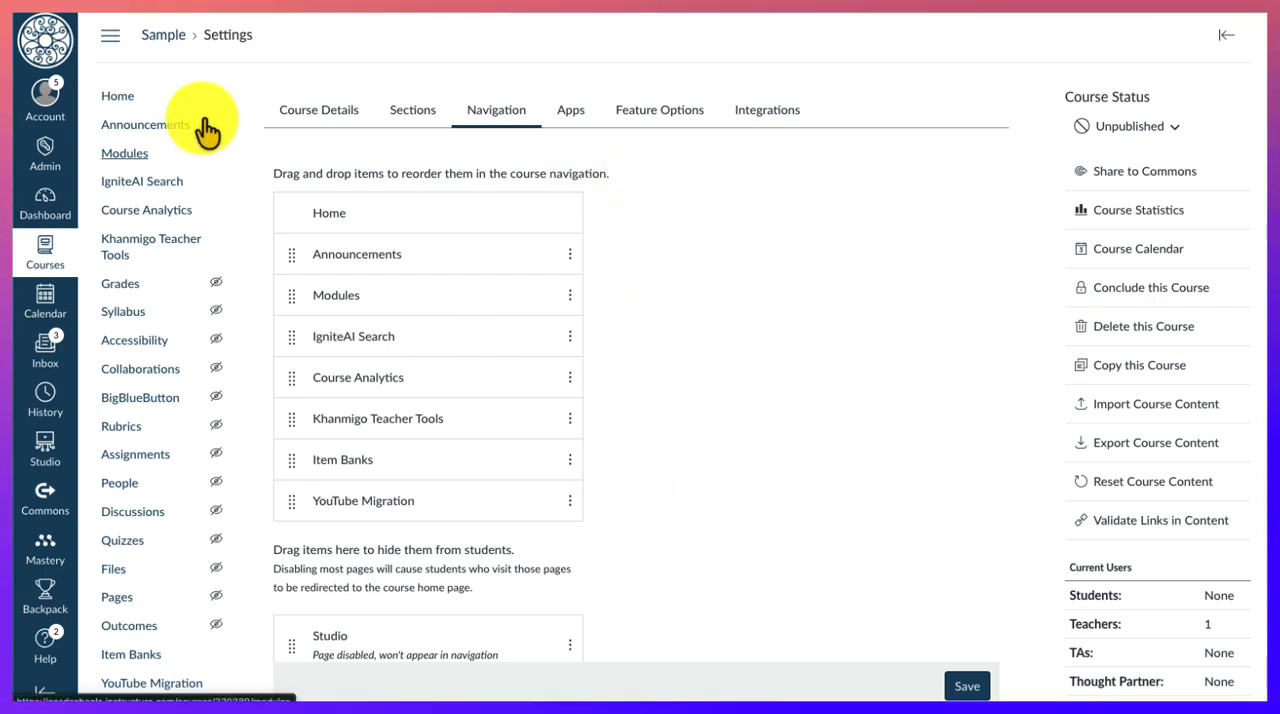
scroll(740, 386, "down", 1)
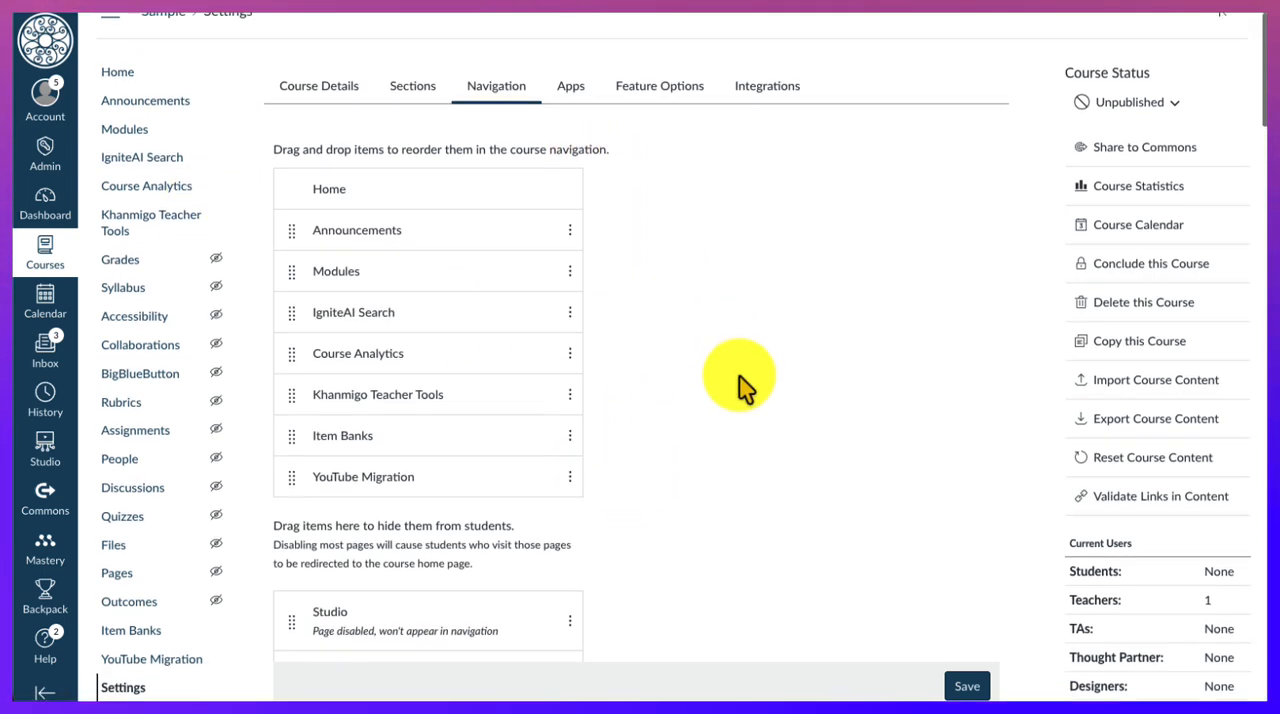
scroll(740, 386, "down", 15)
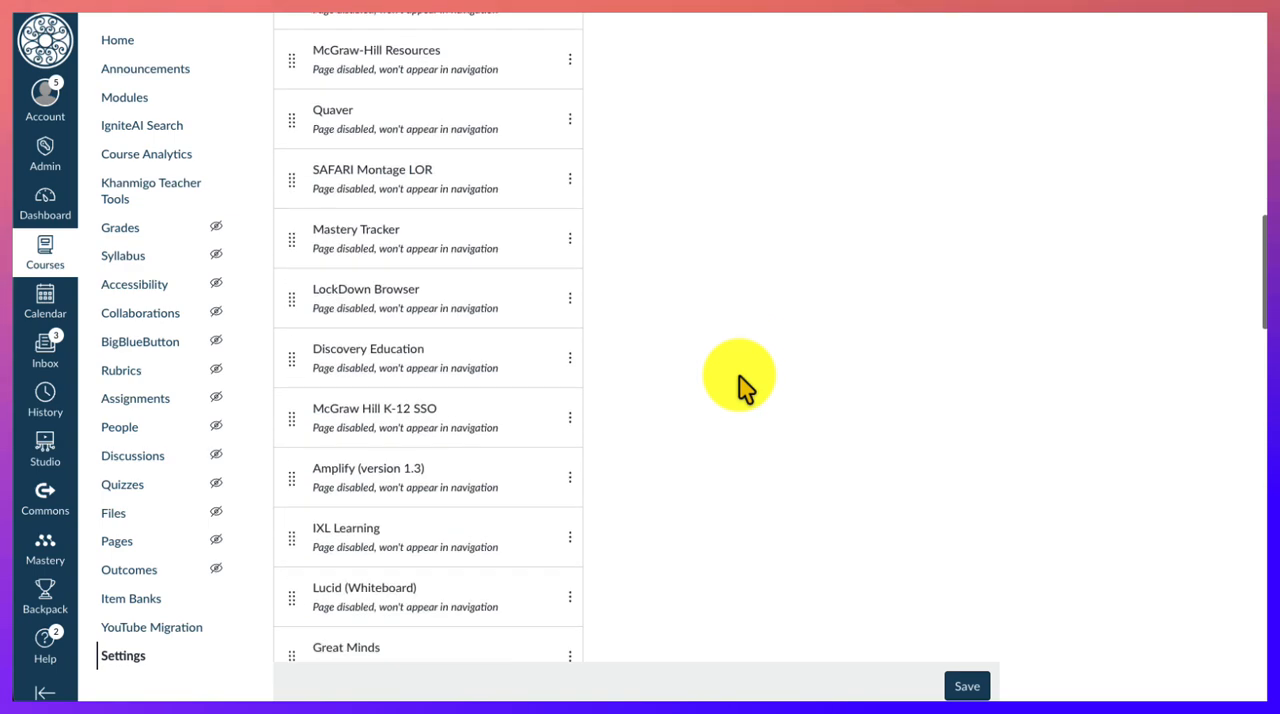
scroll(740, 386, "down", 13)
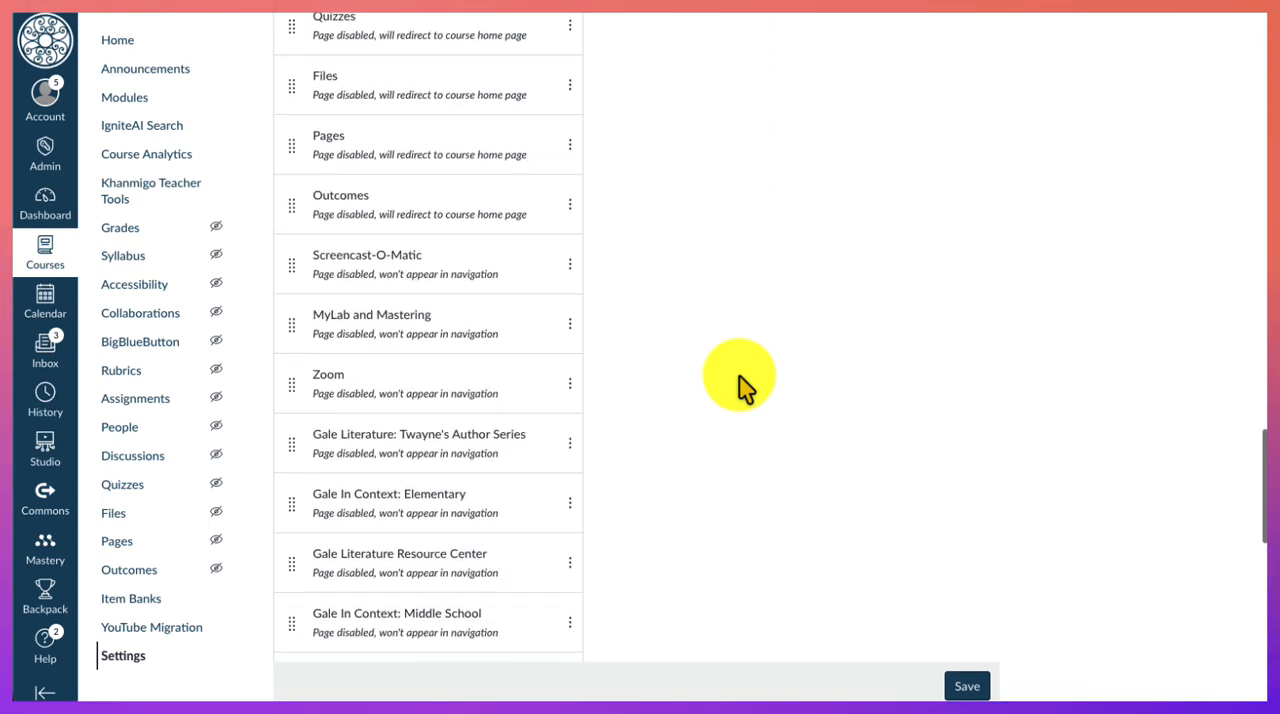
scroll(740, 386, "down", 12)
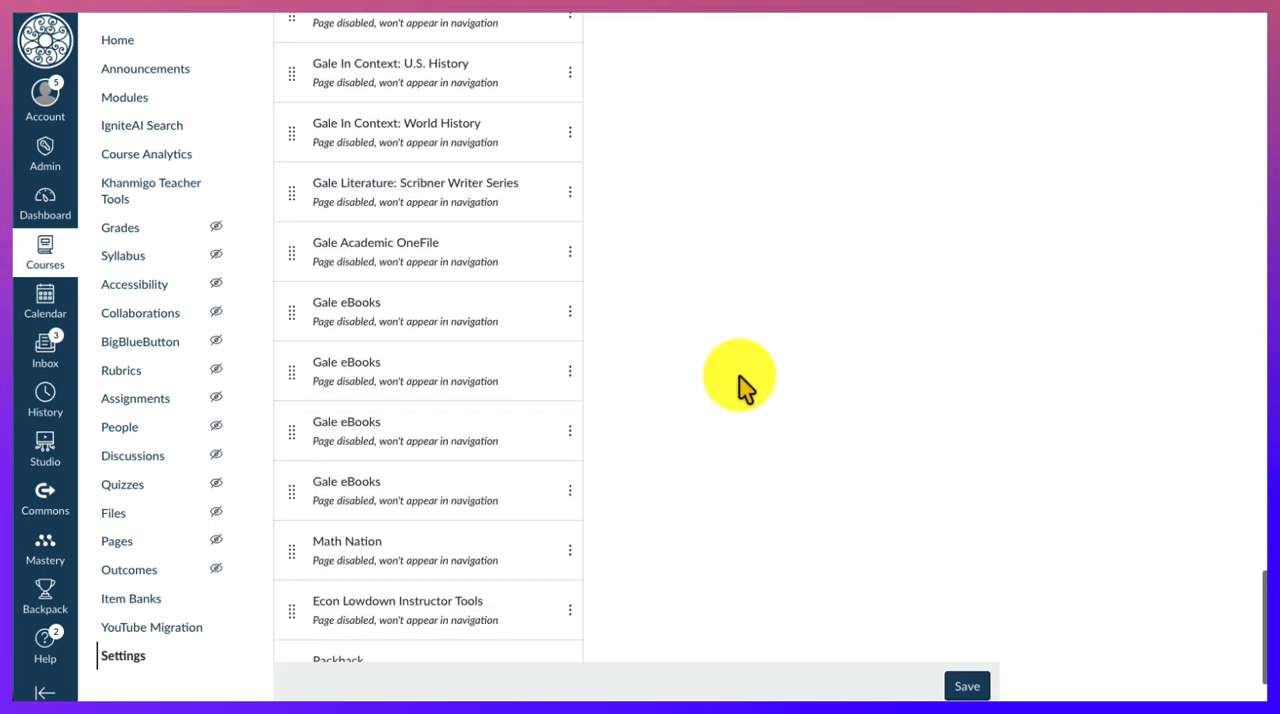
scroll(740, 386, "down", 3)
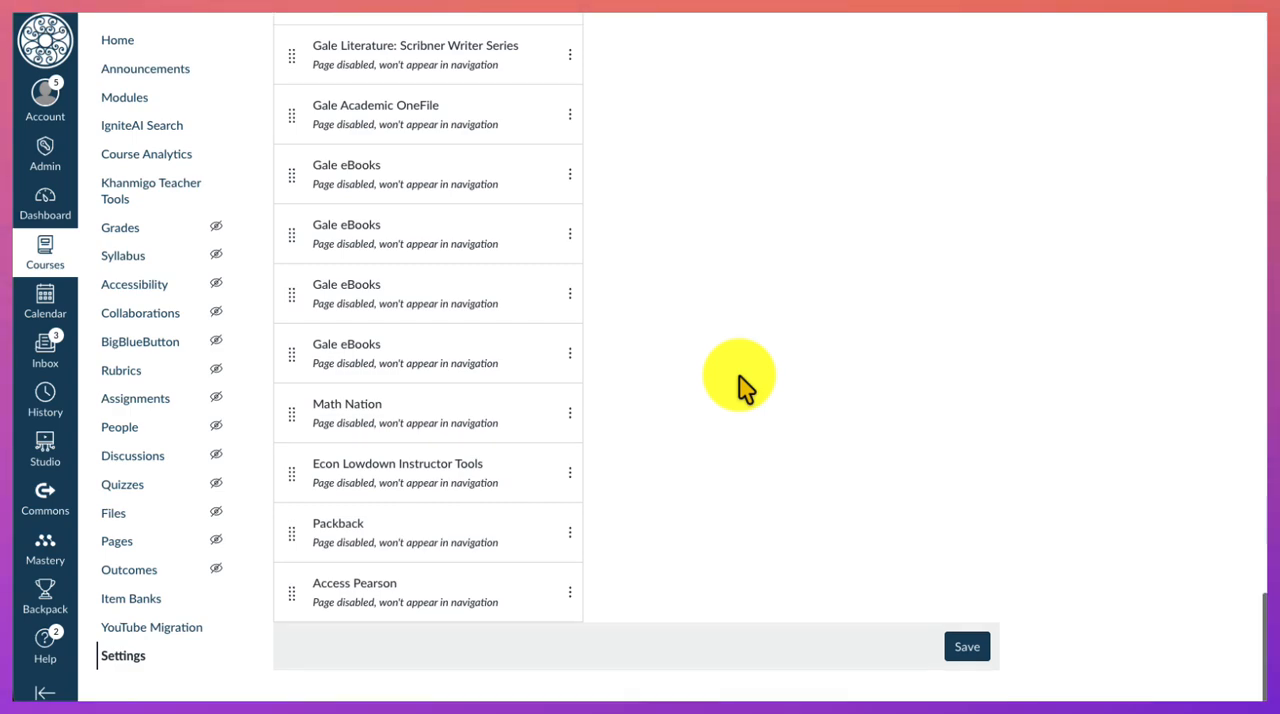
scroll(740, 386, "up", 15)
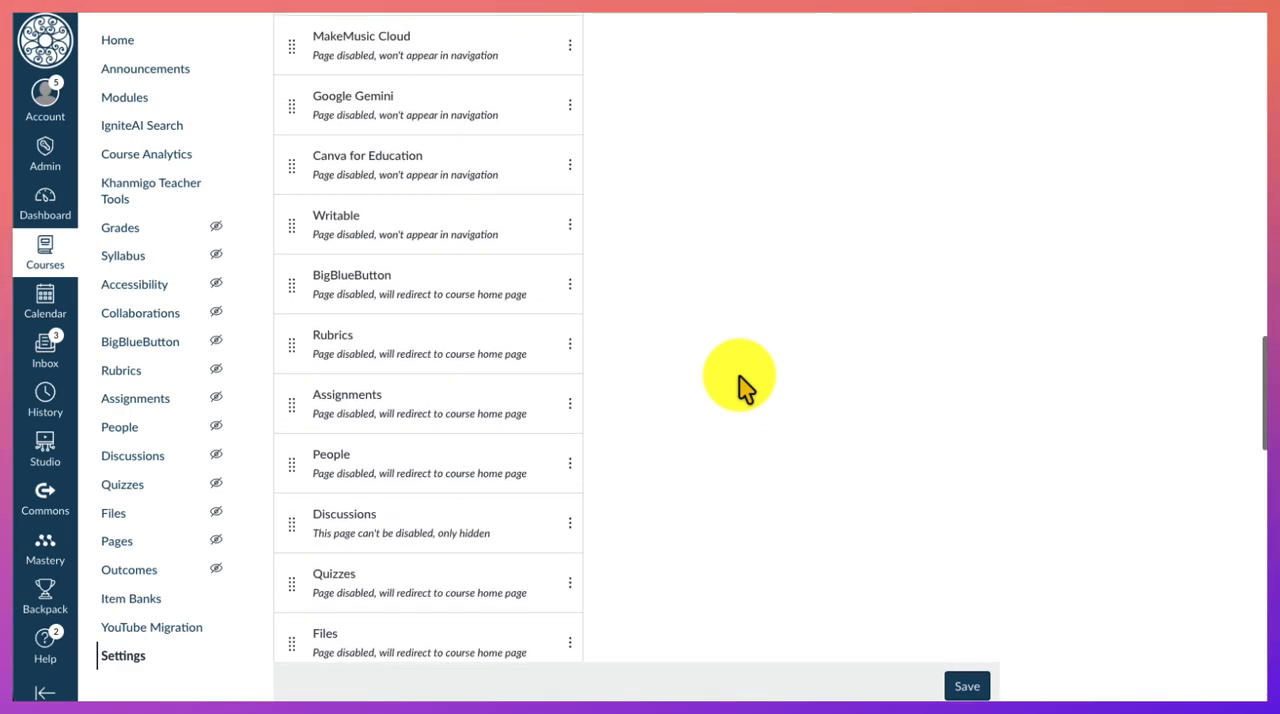
- Hide Khanmigo Teacher Tools from students by moving it into the hidden navigation items, directly below Studio
scroll(740, 386, "up", 9)
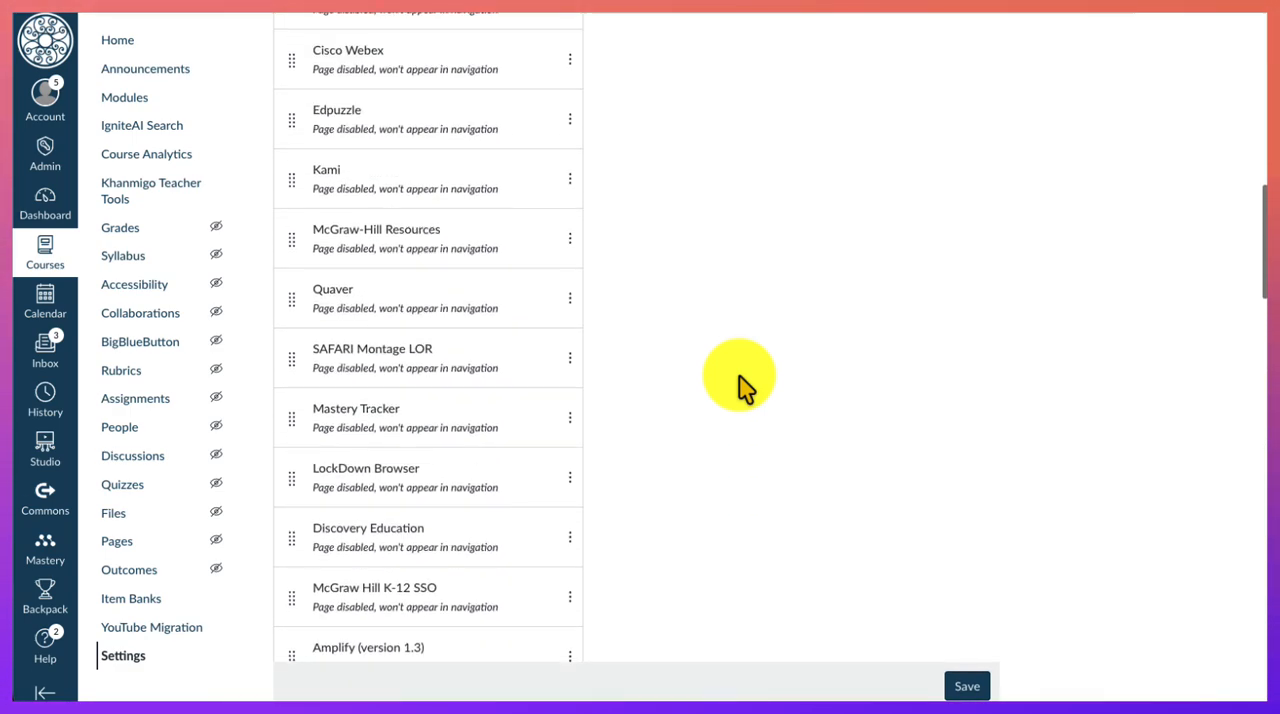
scroll(740, 386, "up", 10)
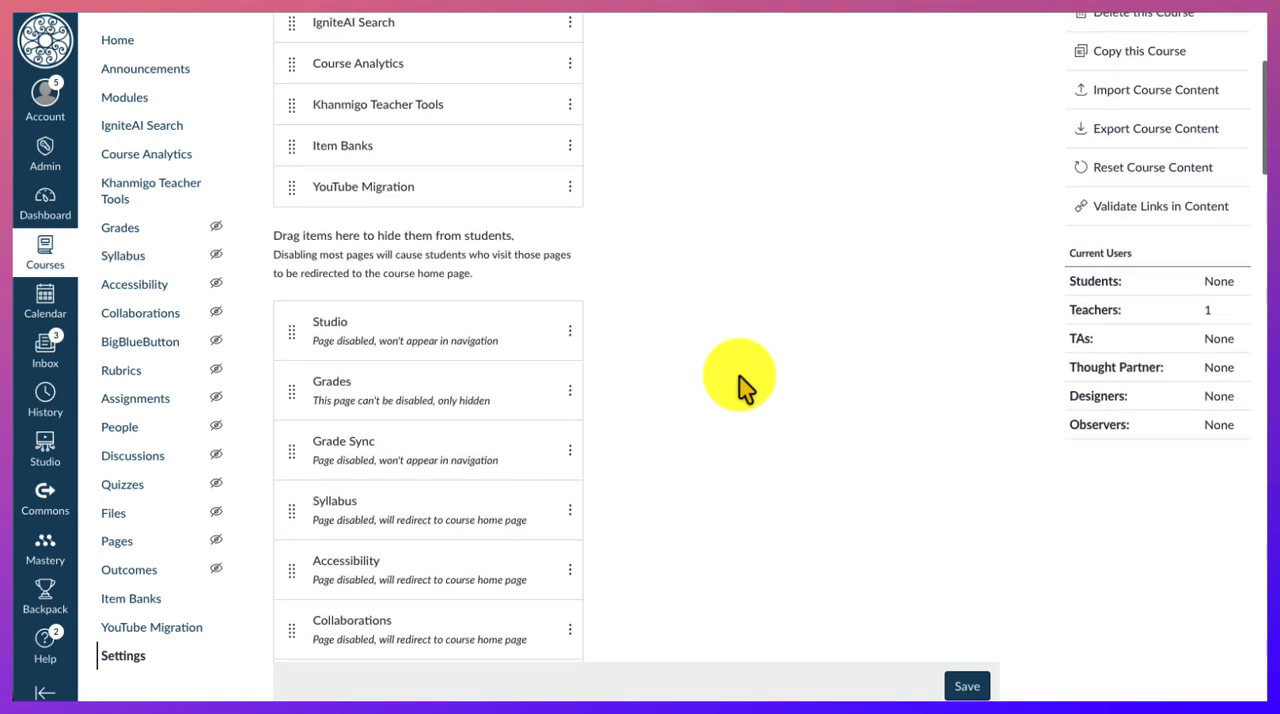
scroll(740, 386, "up", 5)
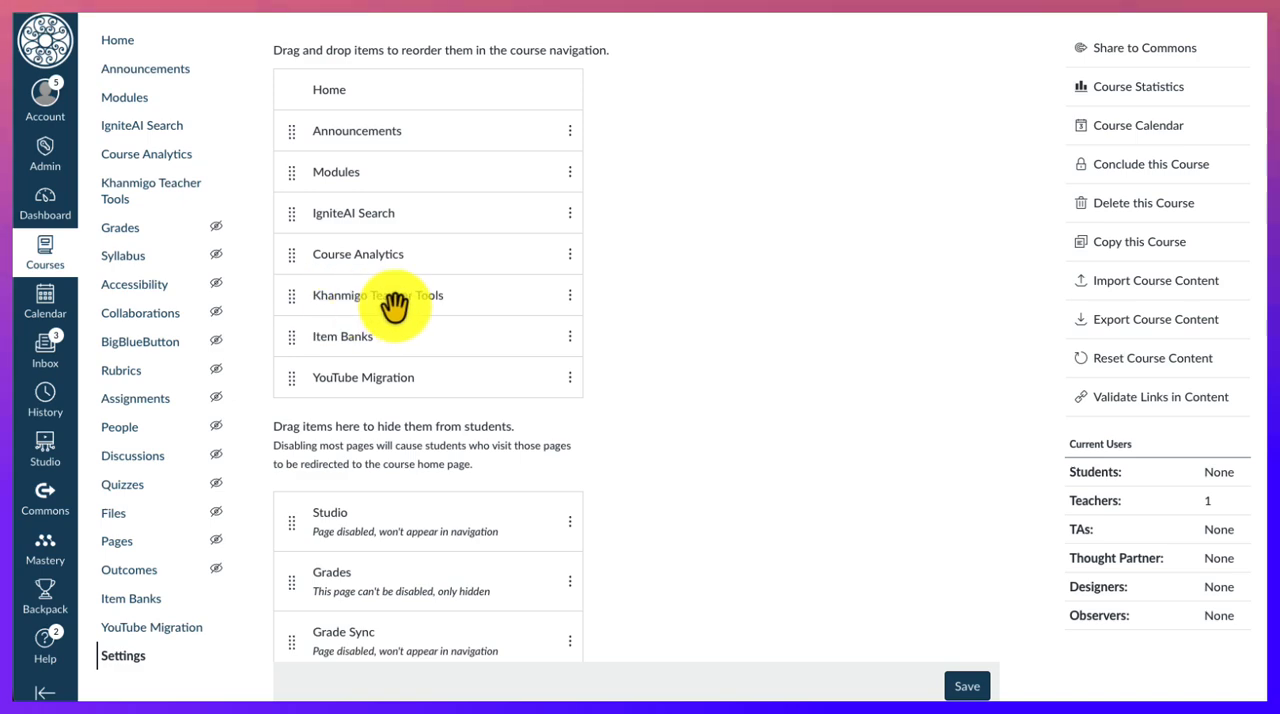
left_click(578, 298)
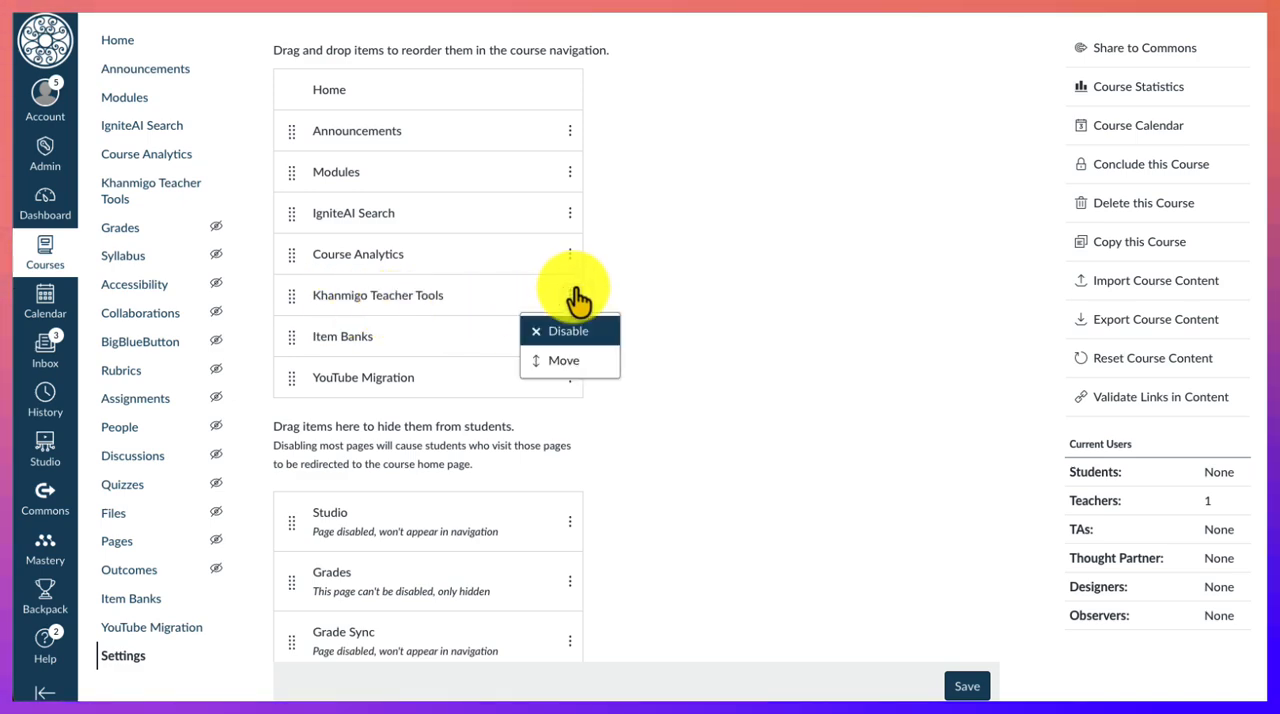
left_click(710, 292)
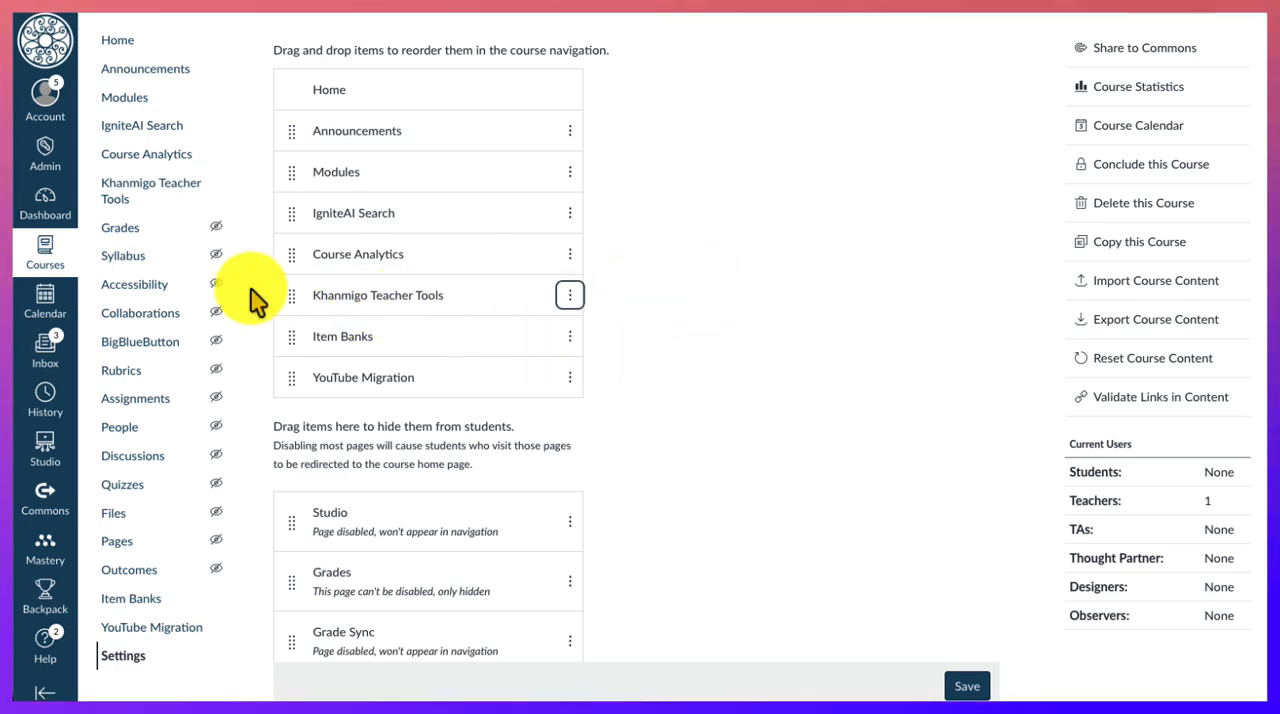
left_click_drag(293, 302, 283, 545)
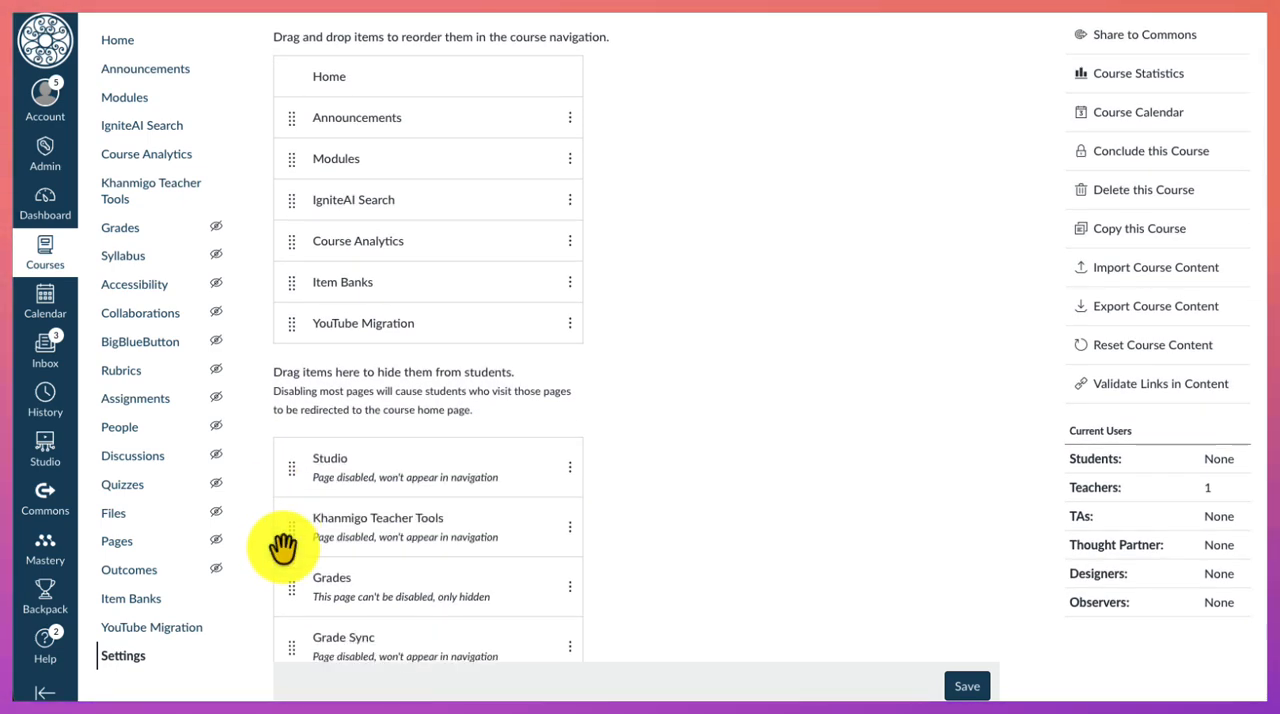
- Move Grades into the visible course navigation items, save the navigation changes, and reopen the navigation settings to check them
scroll(283, 545, "down", 4)
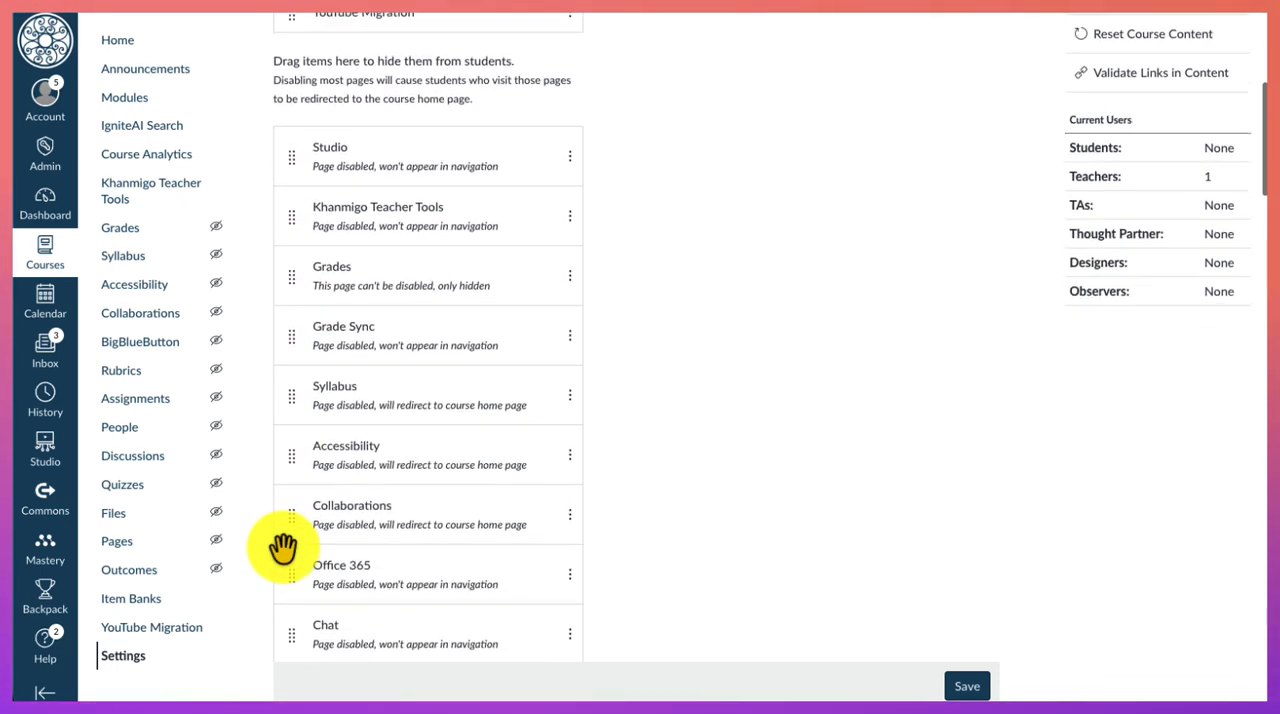
scroll(283, 545, "up", 2)
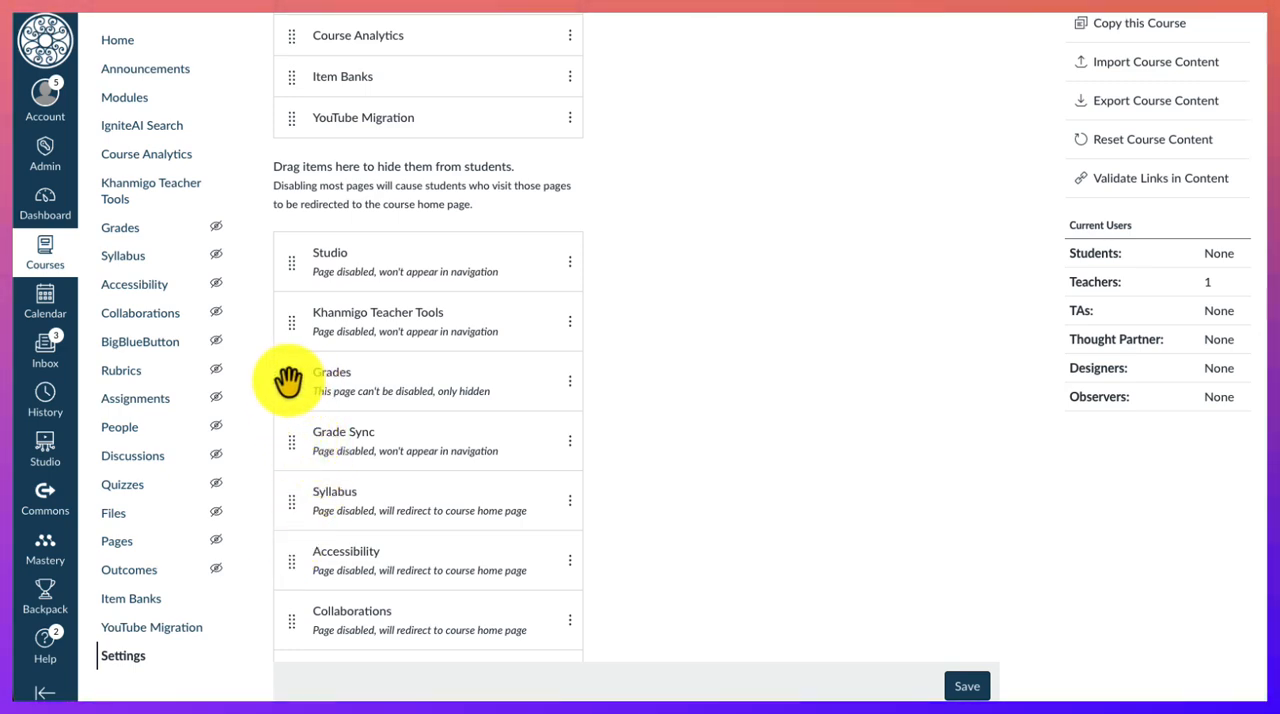
left_click_drag(293, 380, 297, 194)
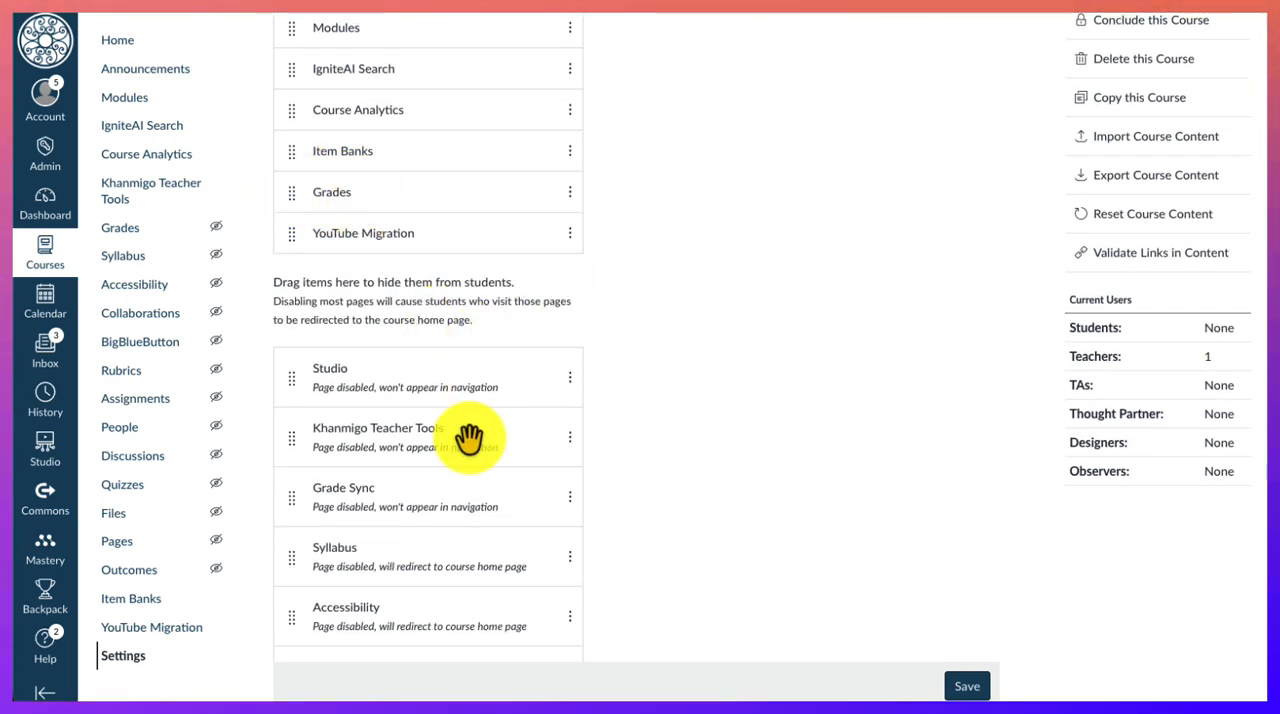
scroll(471, 437, "down", 15)
scroll(469, 437, "down", 20)
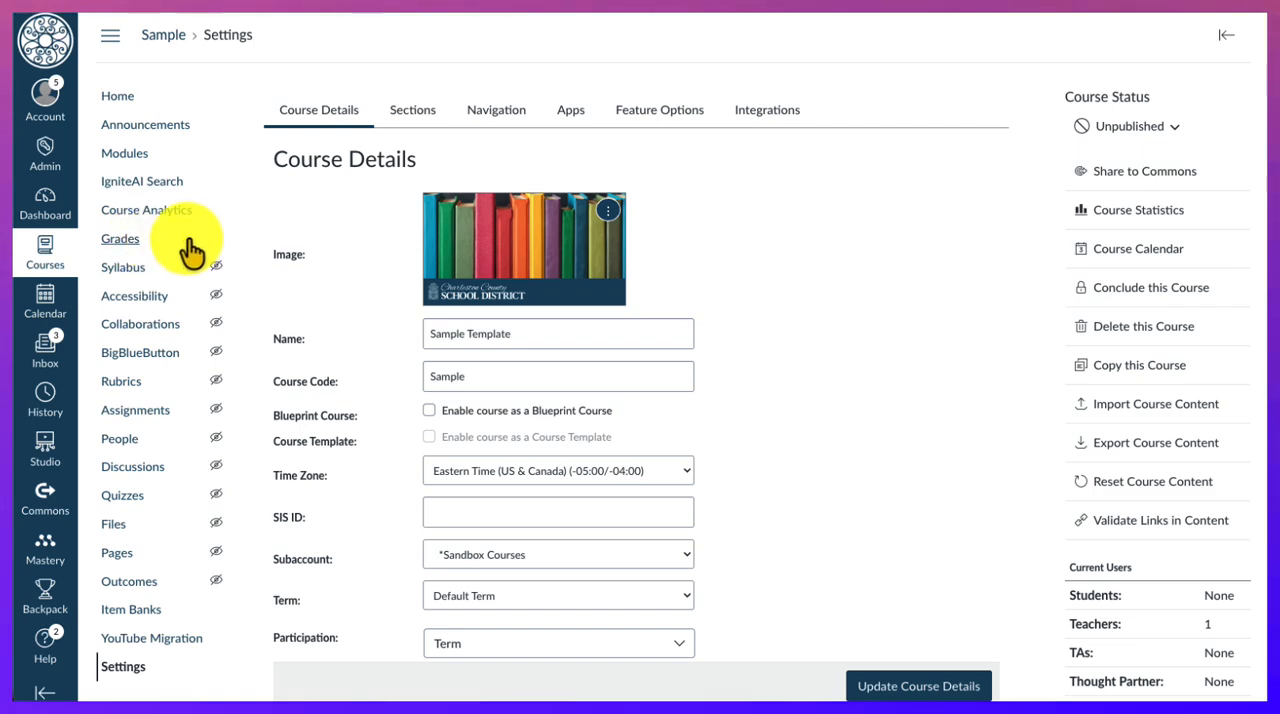
left_click(495, 110)
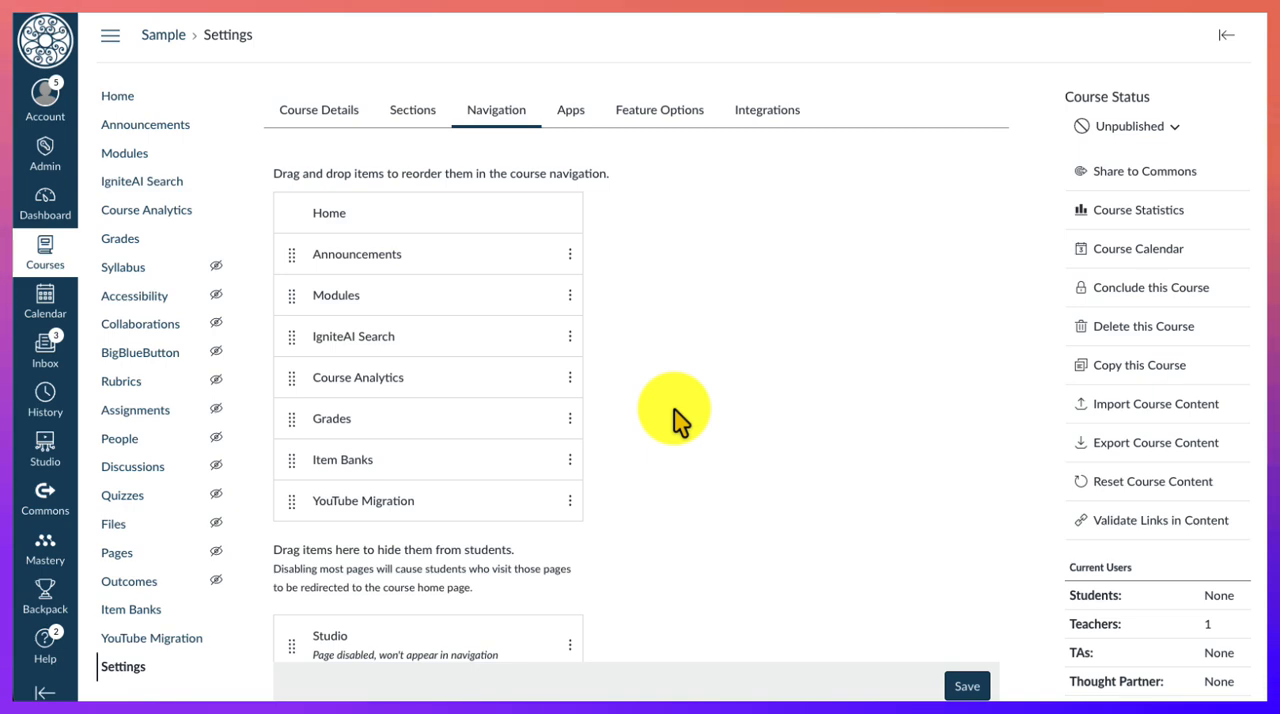
- Return to the course home page, view the support options and resources offered in Help, and close them
left_click(126, 100)
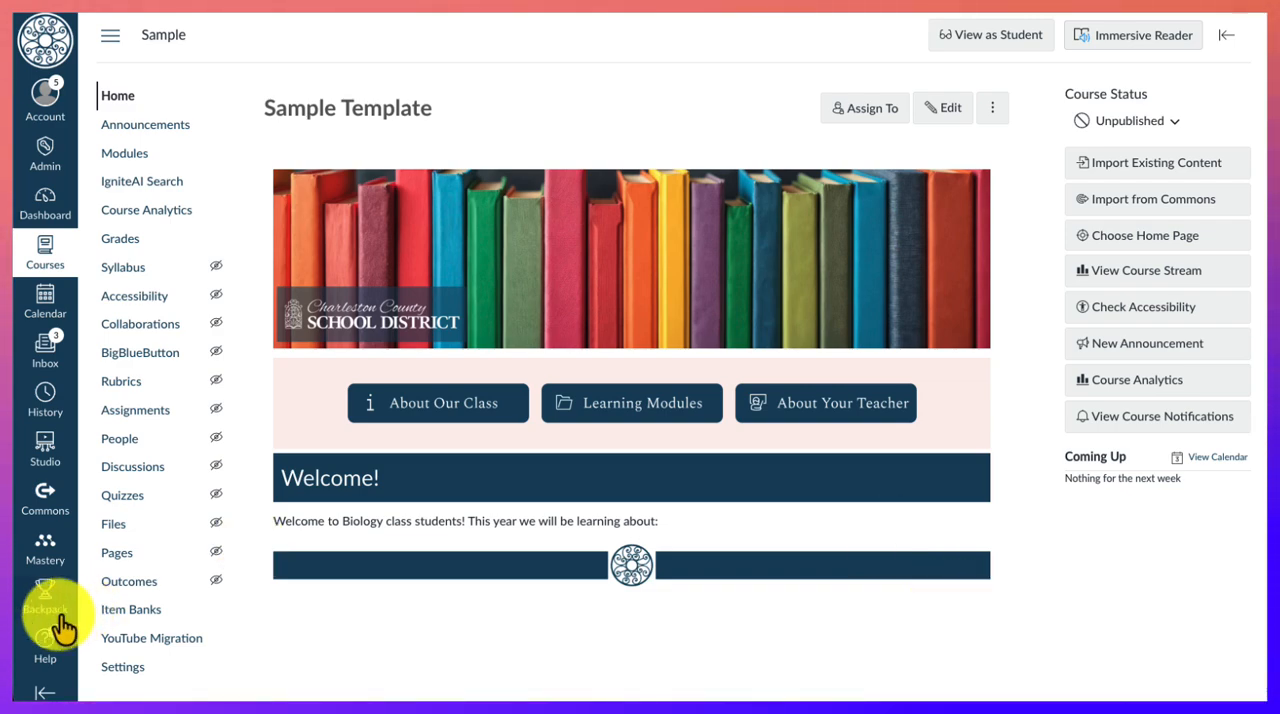
left_click(45, 640)
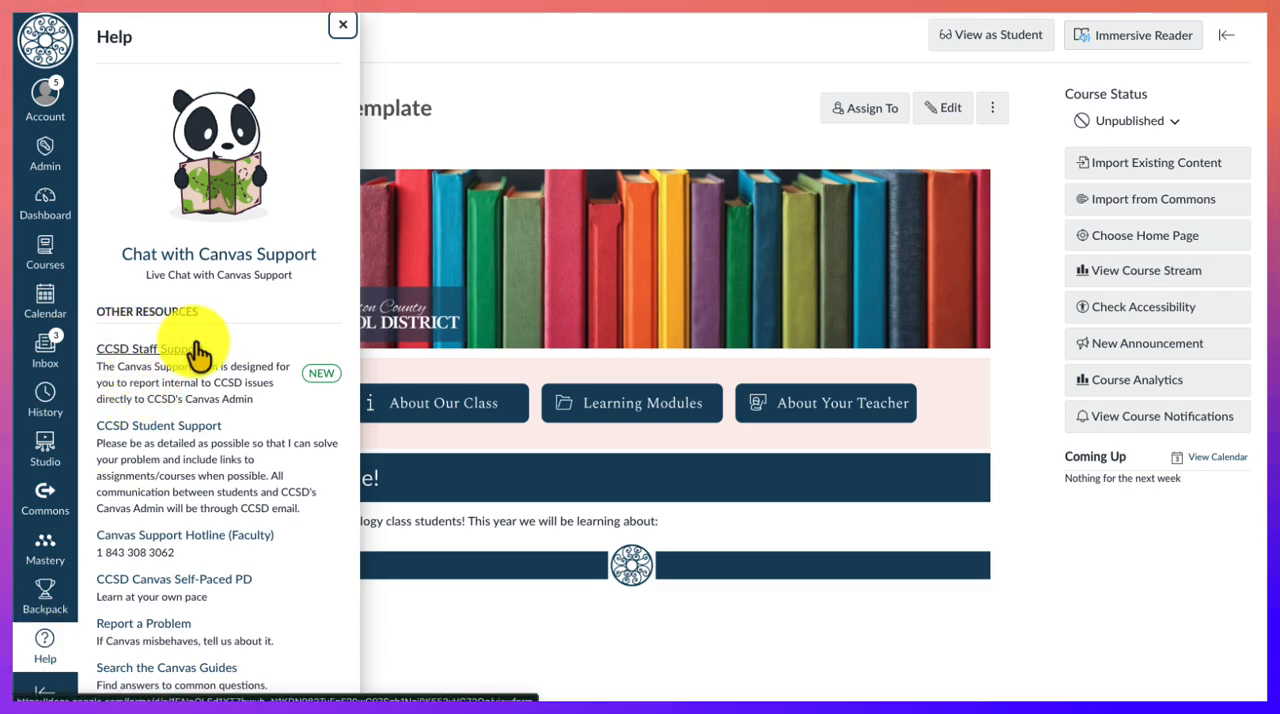
left_click(510, 135)
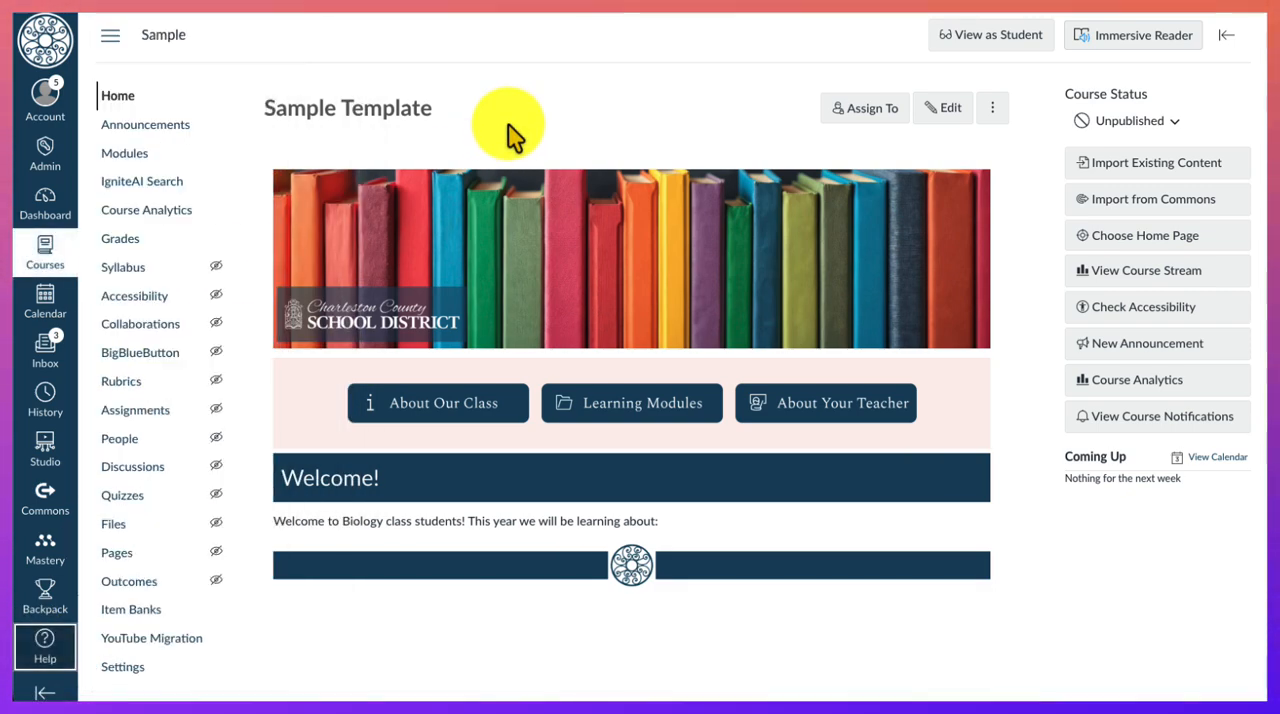